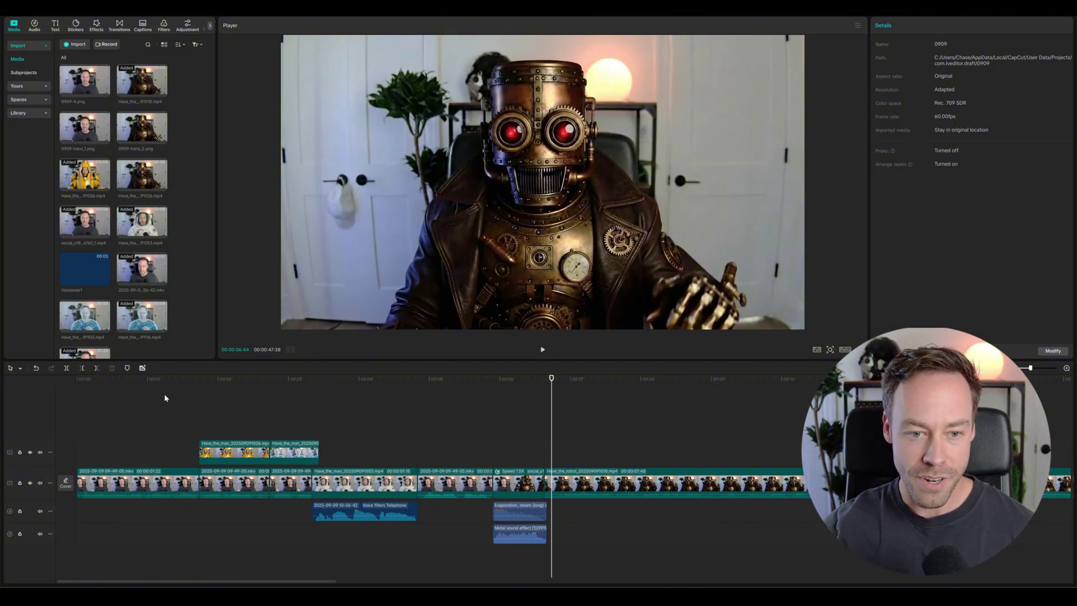
- Preview the banana-suit, frozen-ice, astronaut and steampunk robot clips along the timeline
left_click(77, 379)
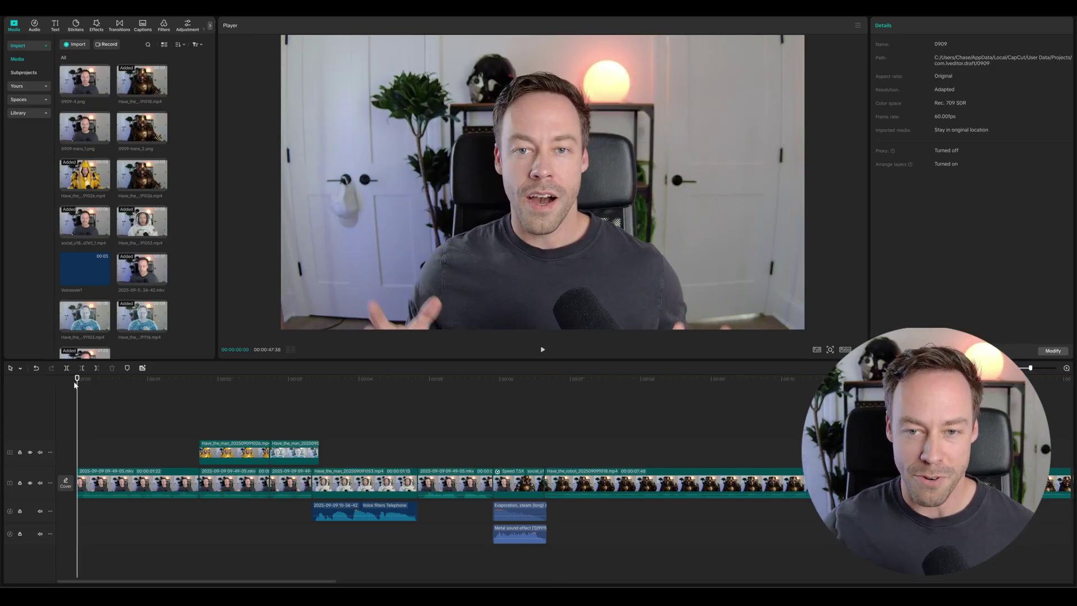
left_click(208, 379)
left_click(290, 380)
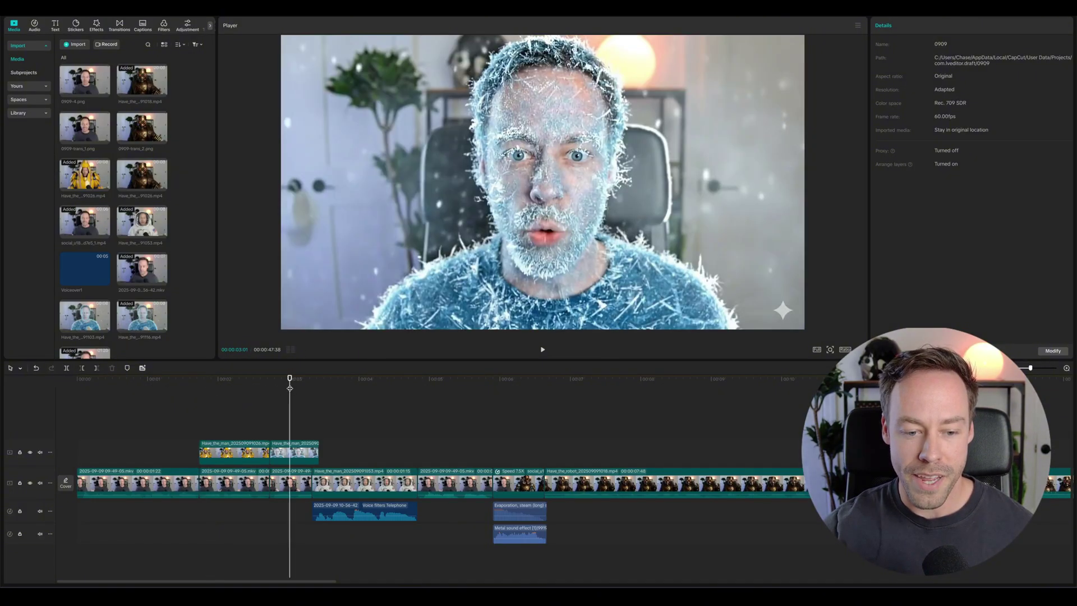
left_click(384, 379)
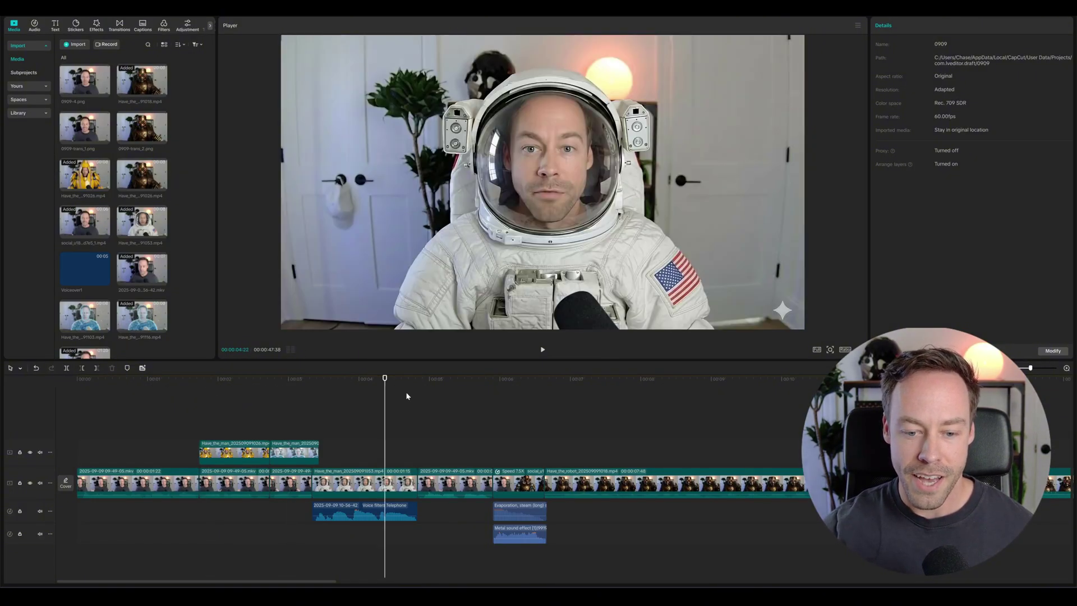
left_click(574, 381)
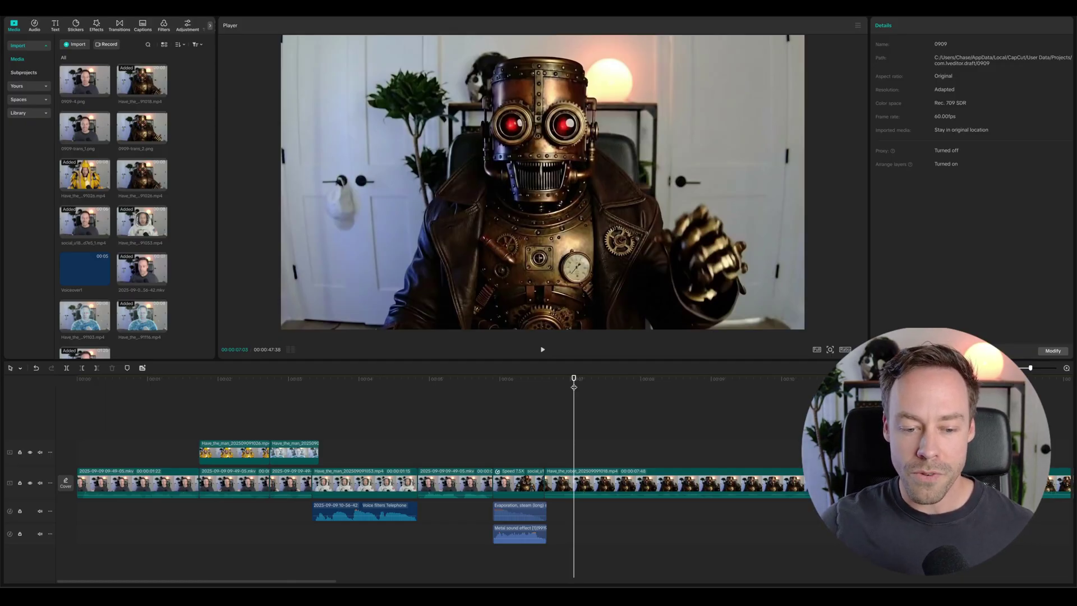
left_click(384, 380)
left_click(561, 382)
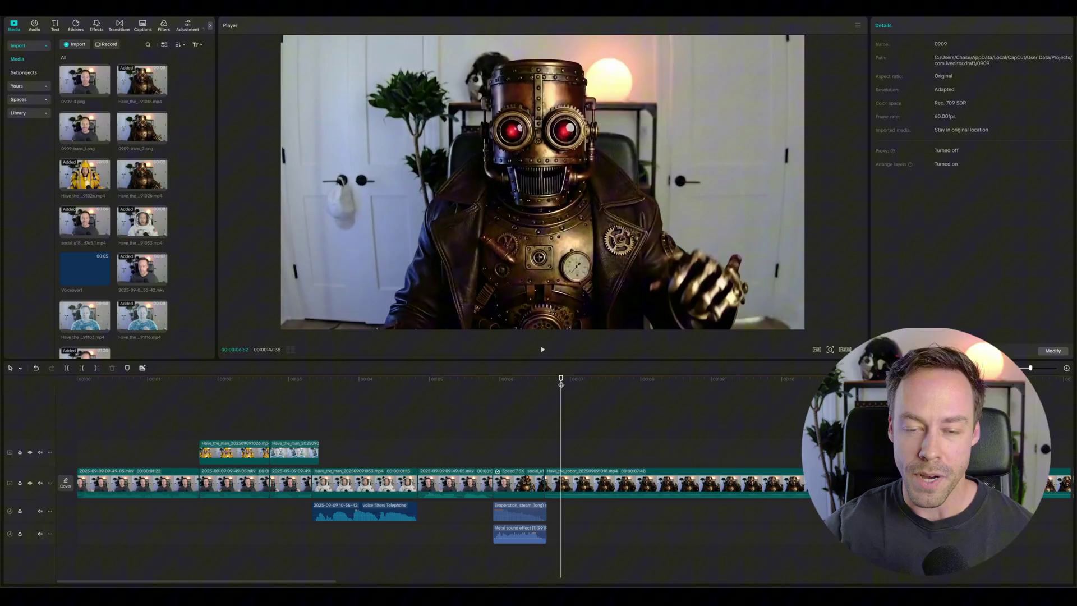
left_click(214, 381)
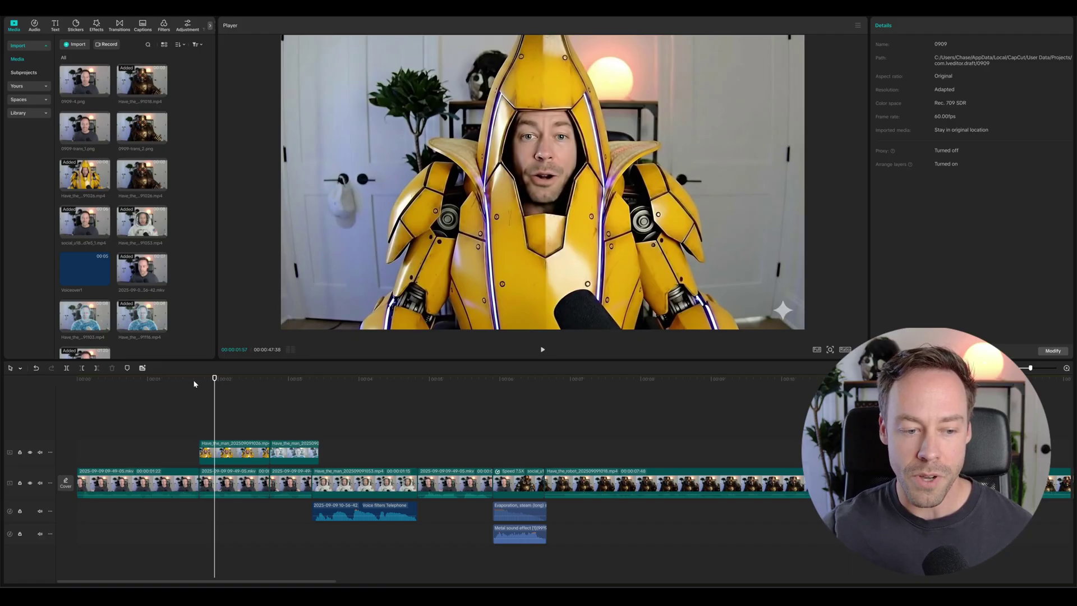
left_click(199, 384)
left_click_drag(197, 385, 242, 395)
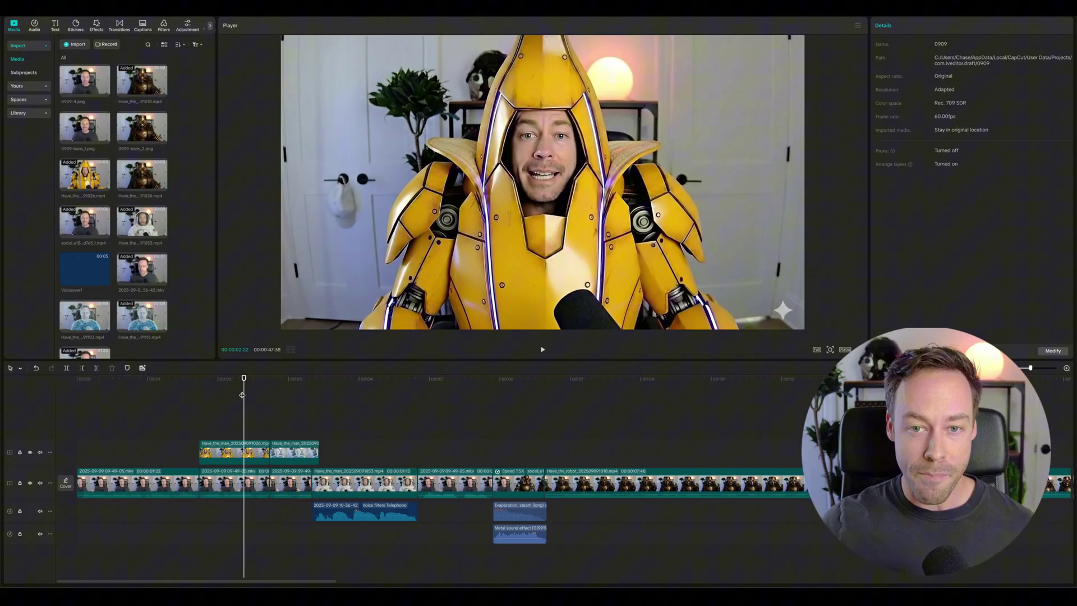
- Scrub through the banana-suit transformation and the man-to-robot transition frames
left_click(181, 387)
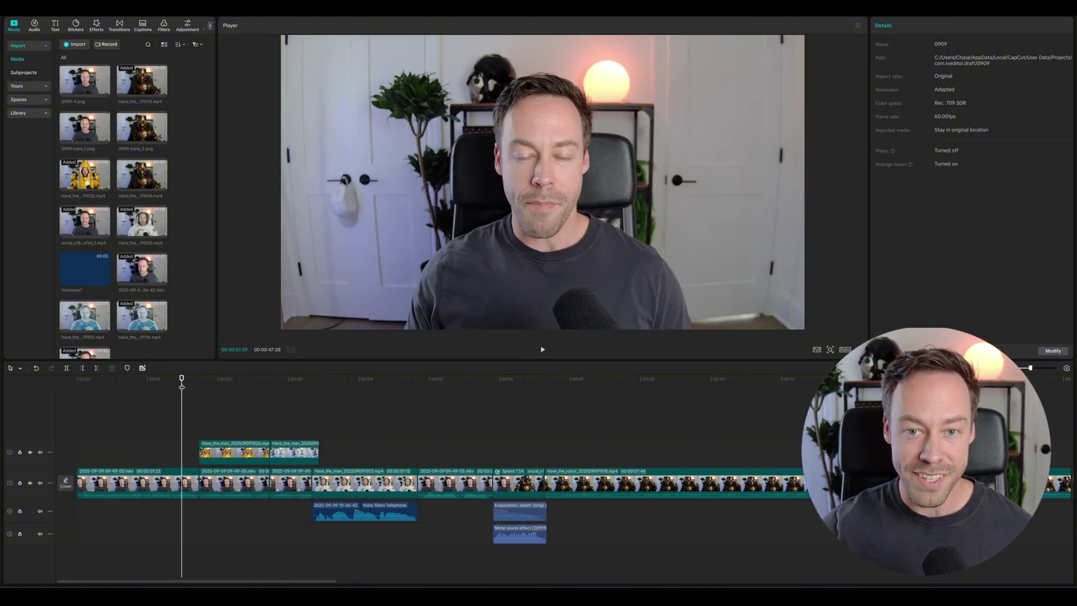
left_click(236, 381)
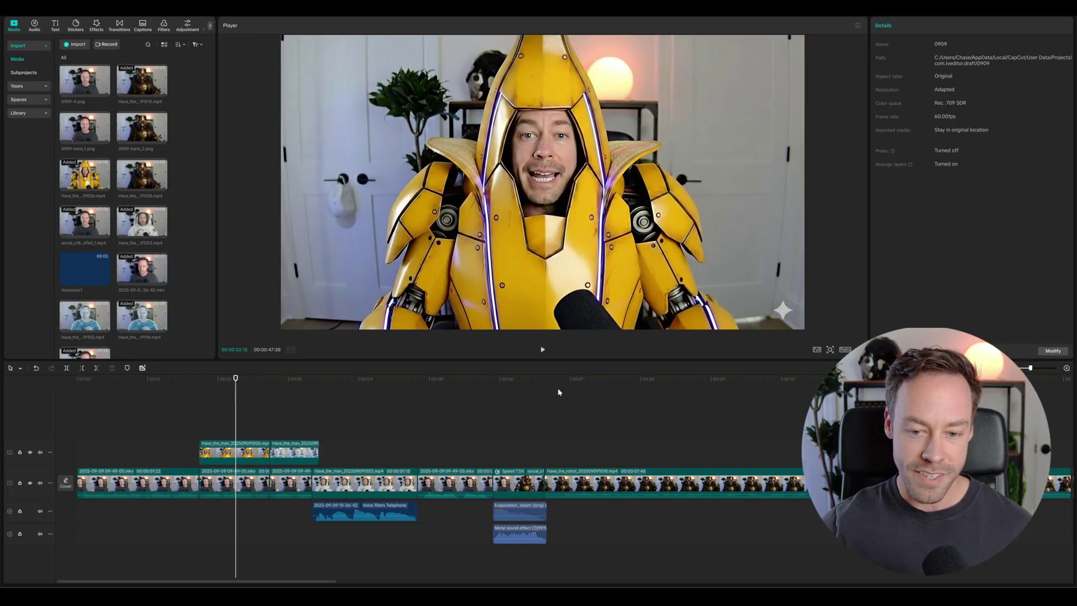
left_click(572, 381)
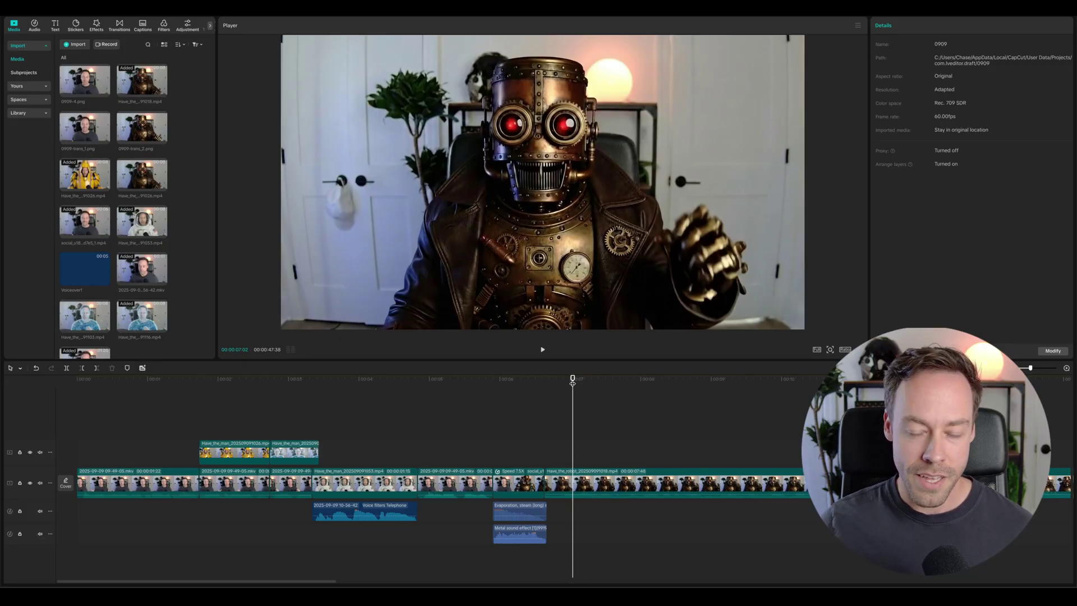
left_click(298, 382)
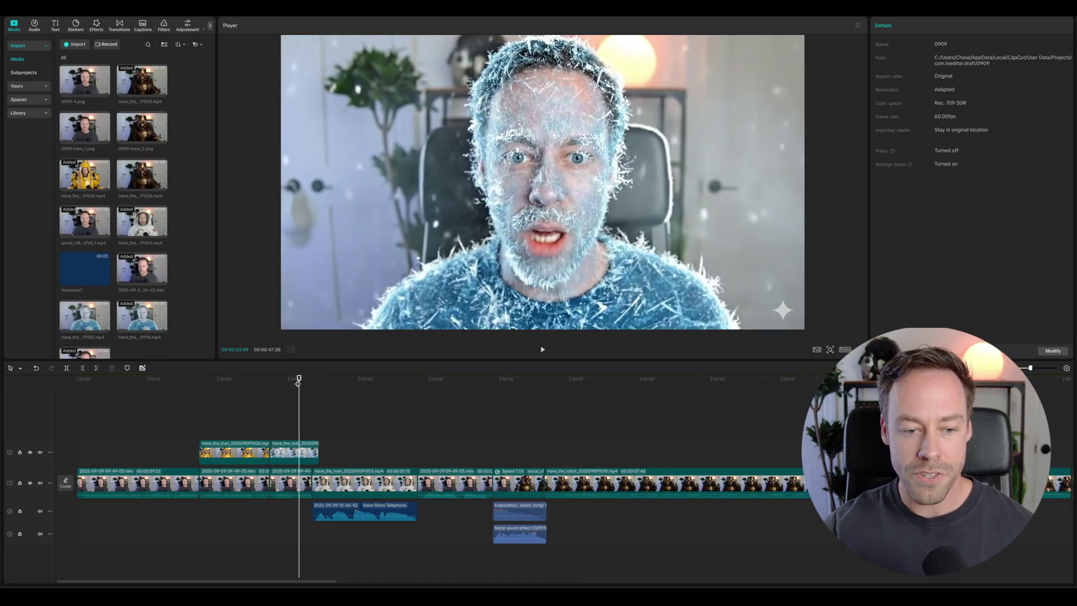
left_click(208, 382)
left_click_drag(208, 385, 494, 396)
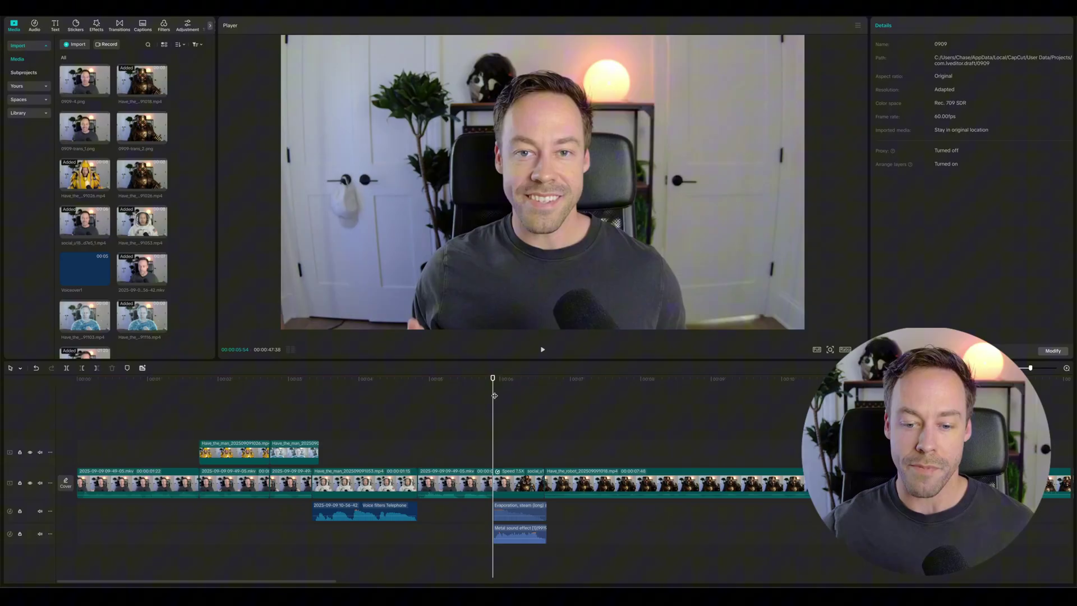
left_click(542, 415)
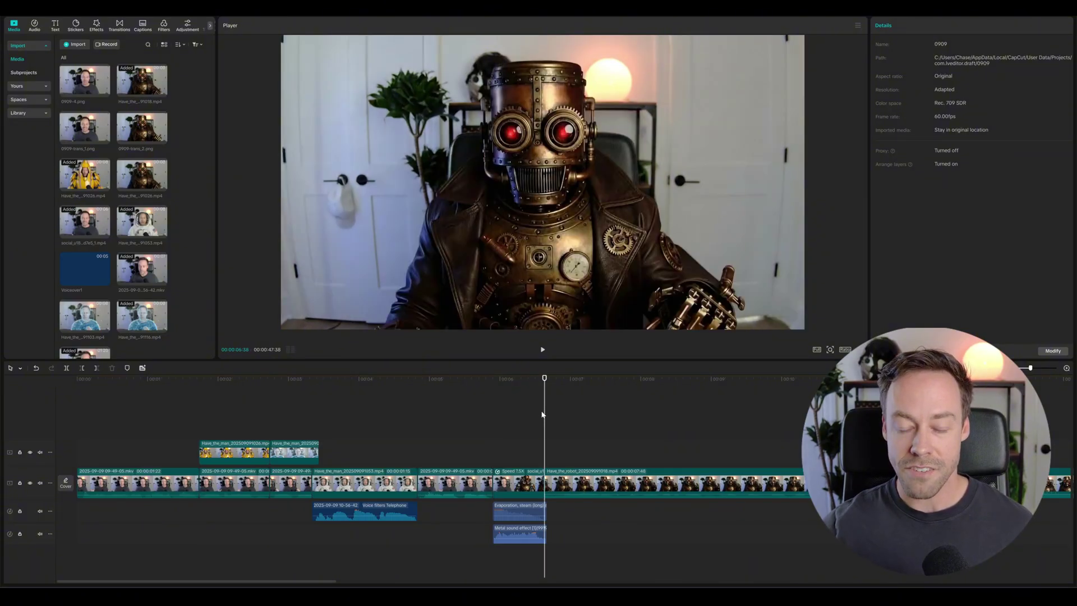
left_click_drag(489, 409, 550, 415)
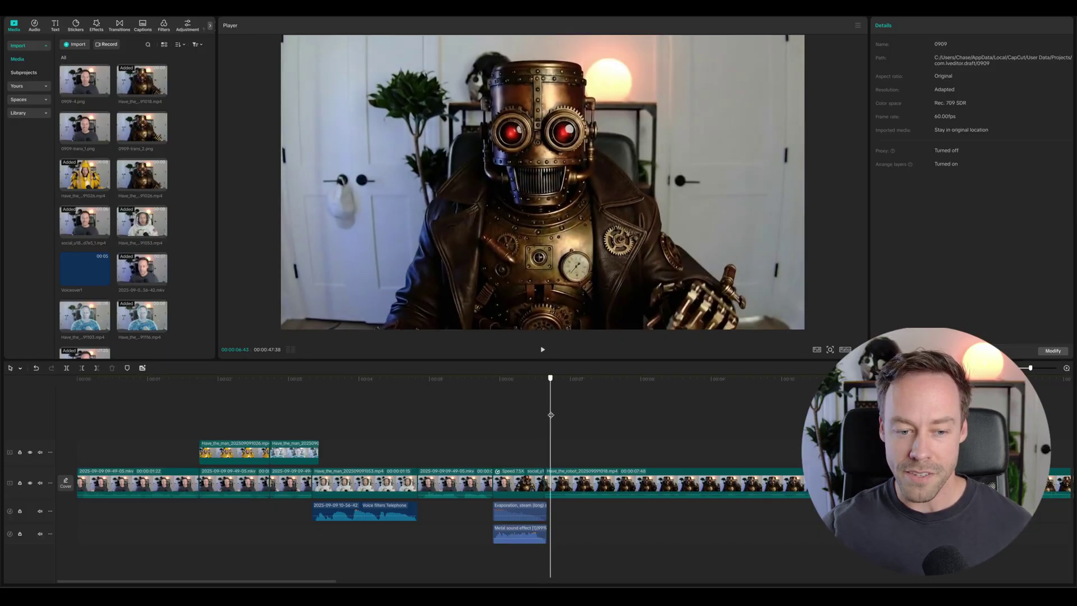
left_click_drag(258, 396, 359, 410)
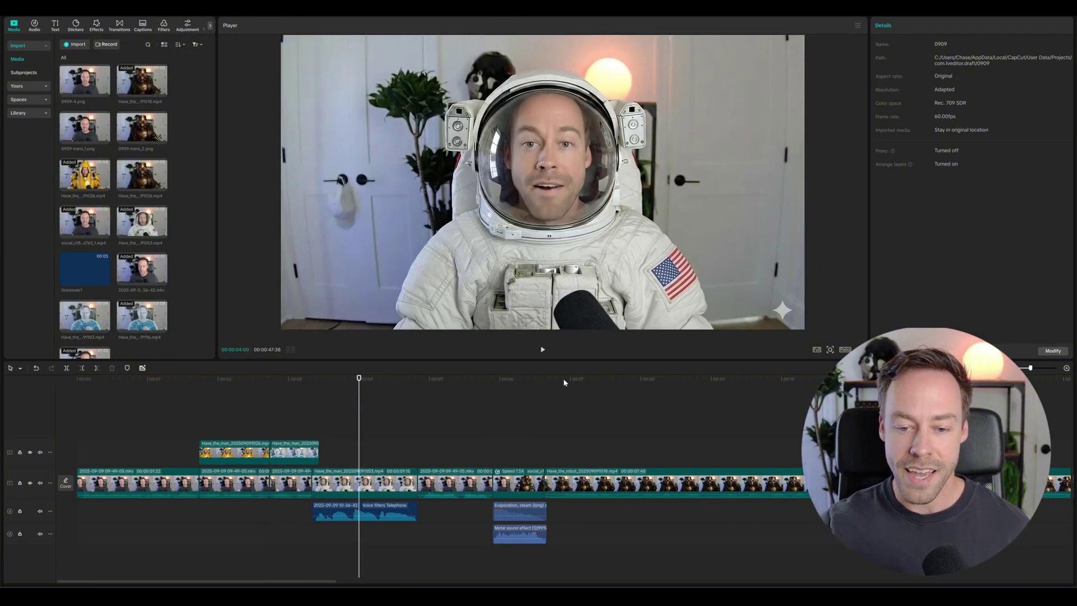
left_click(544, 382)
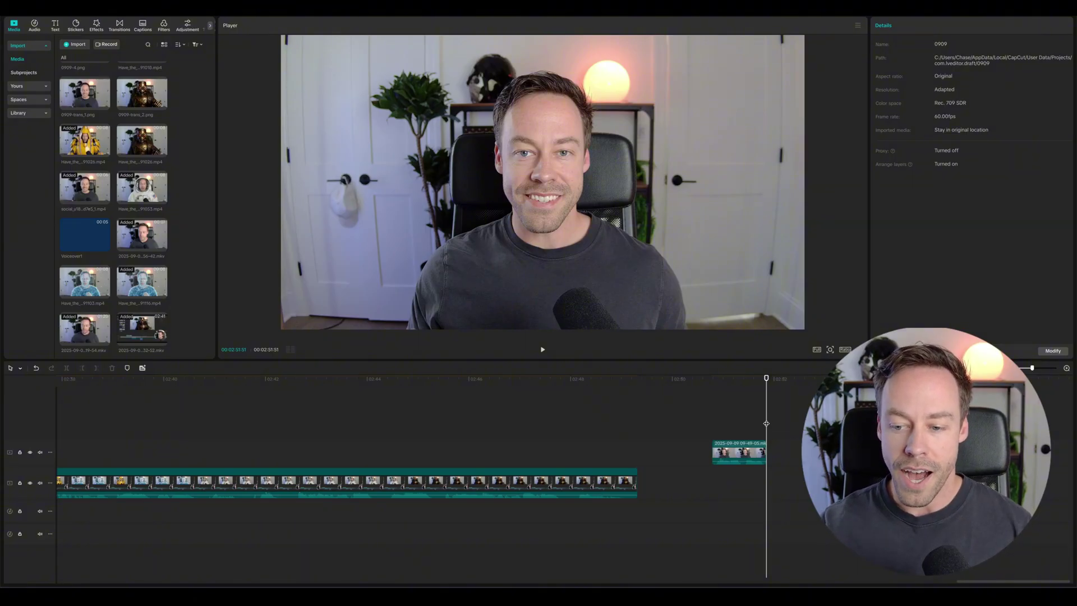
- Export the final presenter frame as a 4K PNG still named 0909-EXAMPLE
mouse_move(766, 422)
left_mouse_down()
mouse_move(711, 429)
mouse_move(766, 433)
left_mouse_up()
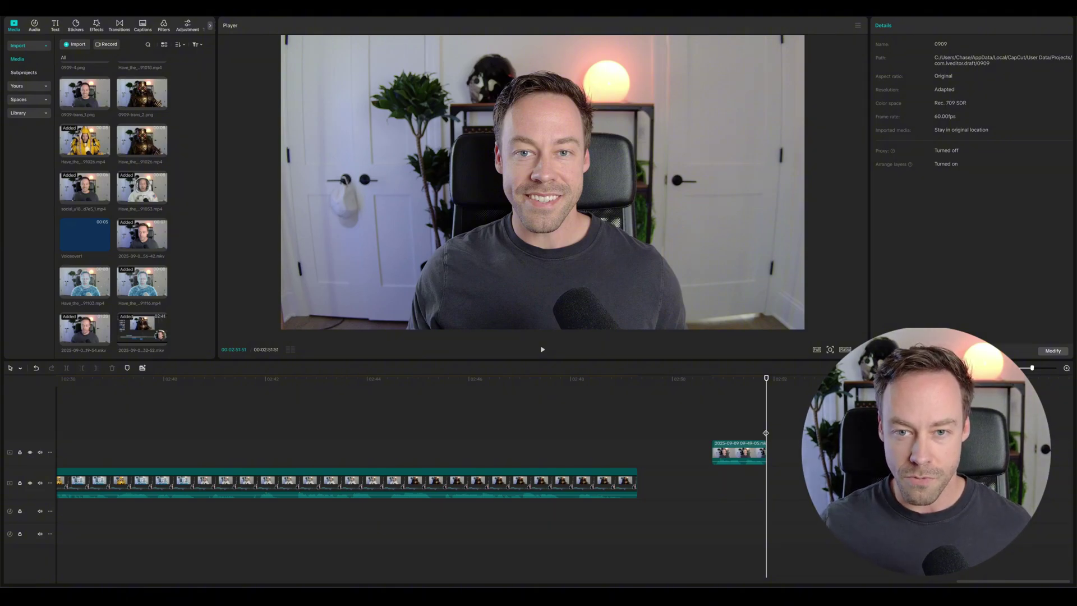
left_click(857, 26)
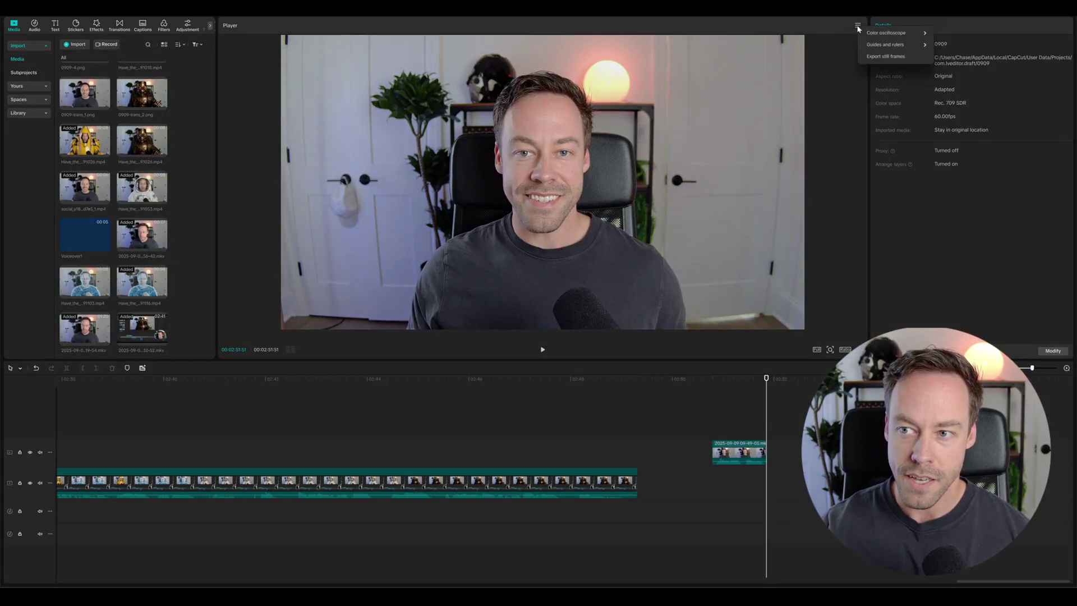
left_click(878, 59)
type("09090")
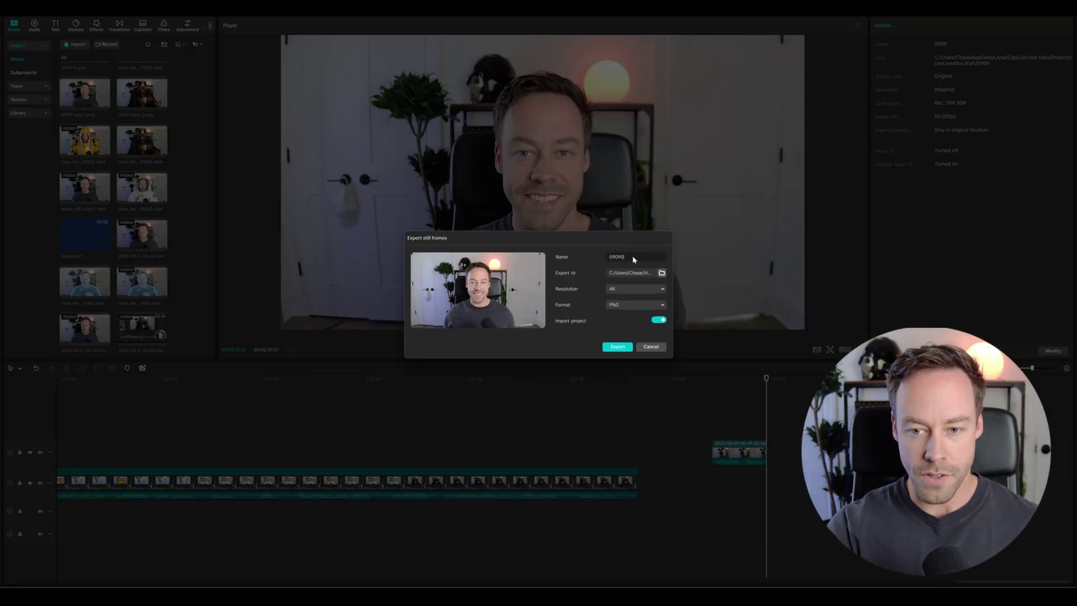
key("BackSpace")
type("-EXAMPLE")
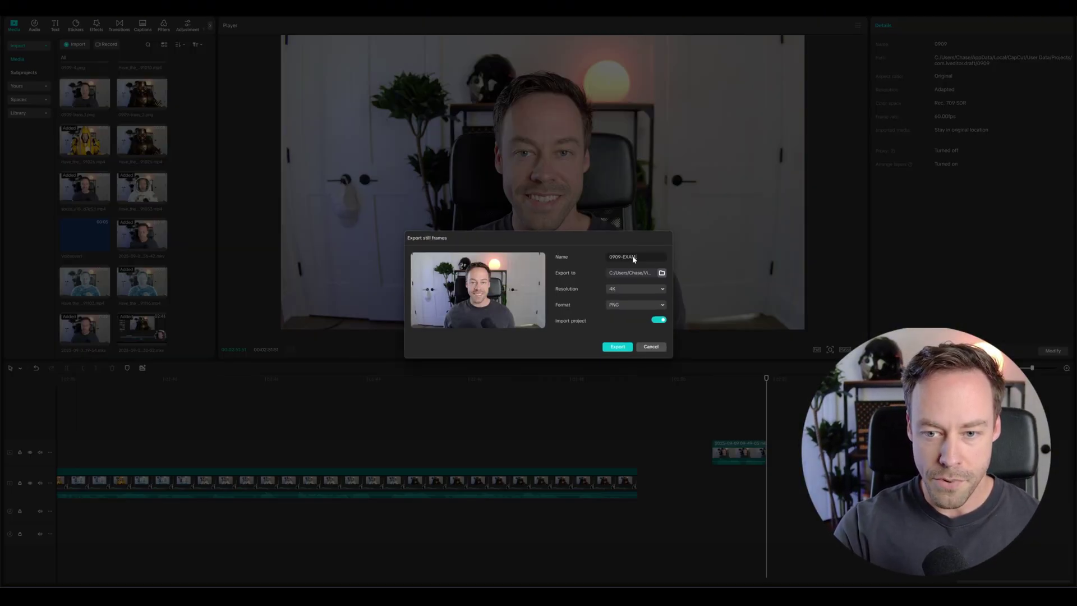
left_click(619, 348)
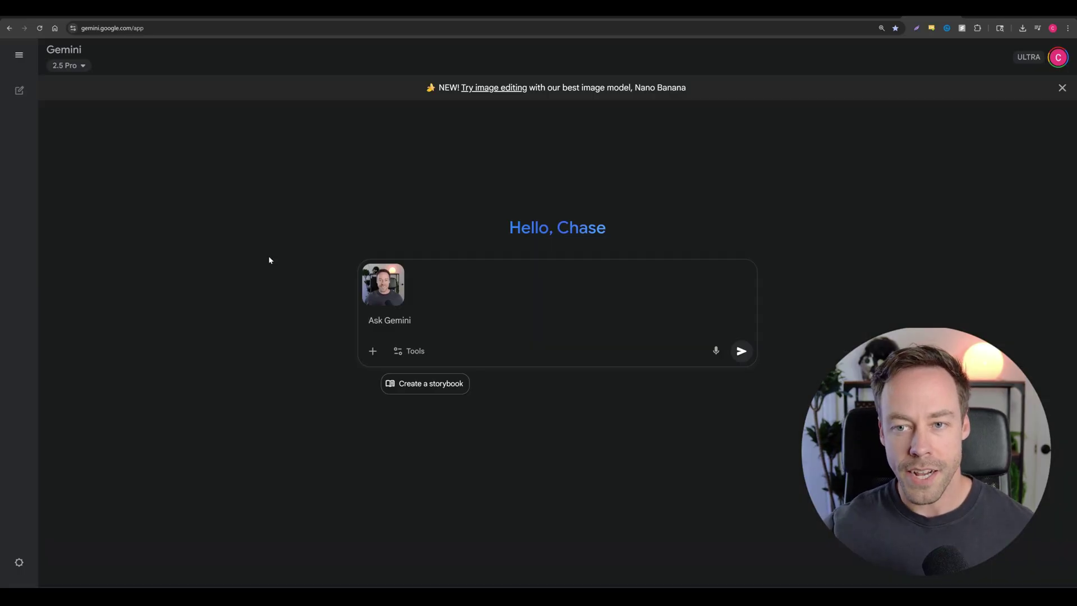
- Switch Gemini to image creation and submit the steampunk robot transformation prompt with the frame
left_click(417, 353)
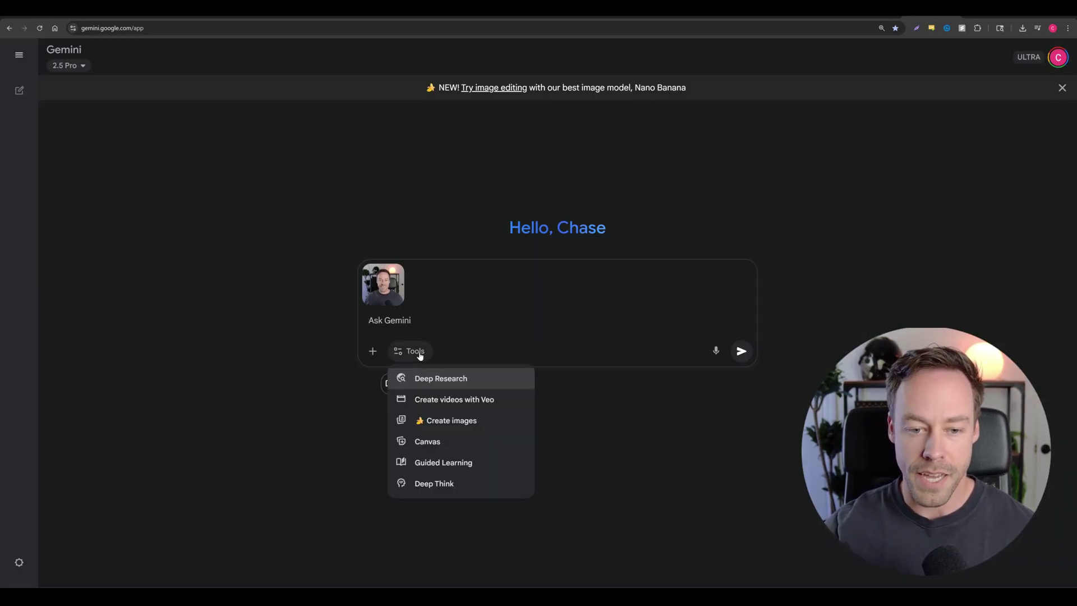
left_click(439, 420)
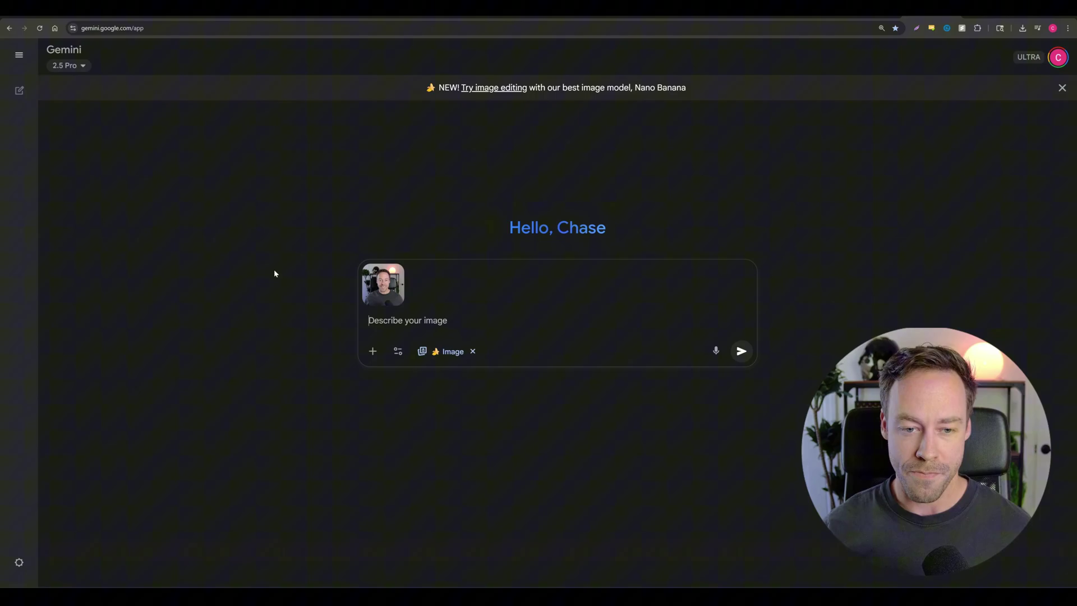
type("turn the man into an evil steam punk robot")
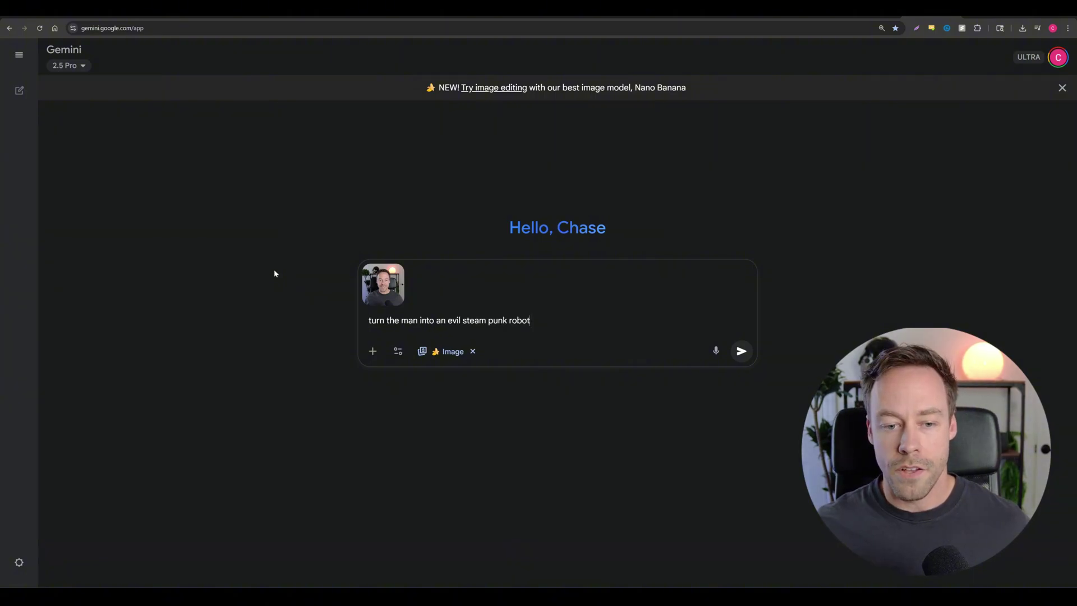
left_click(742, 351)
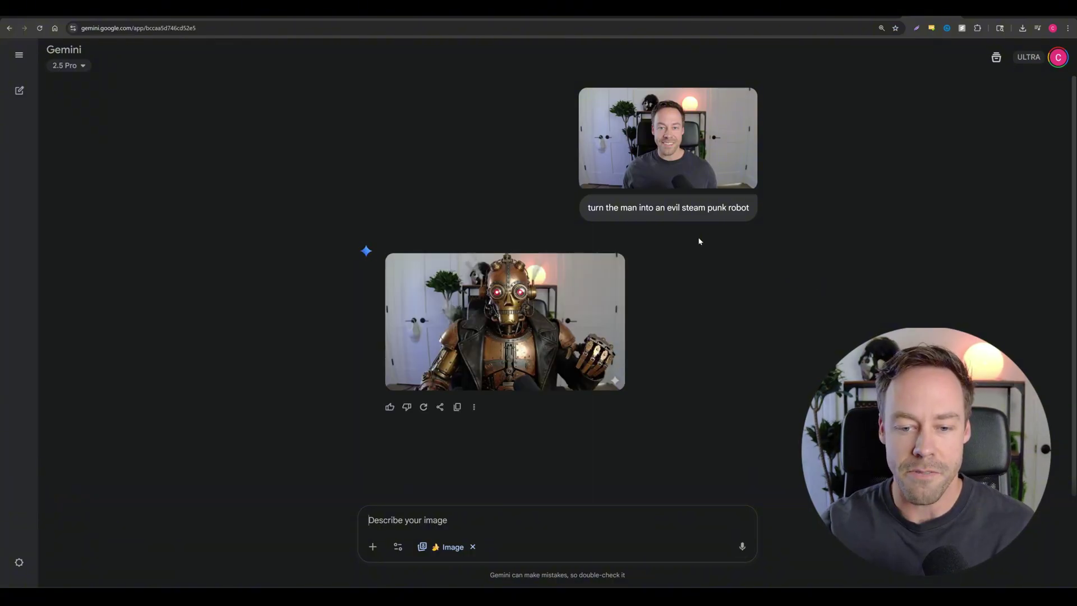
- Review the generated evil steampunk robot image full size and download it
left_click(495, 327)
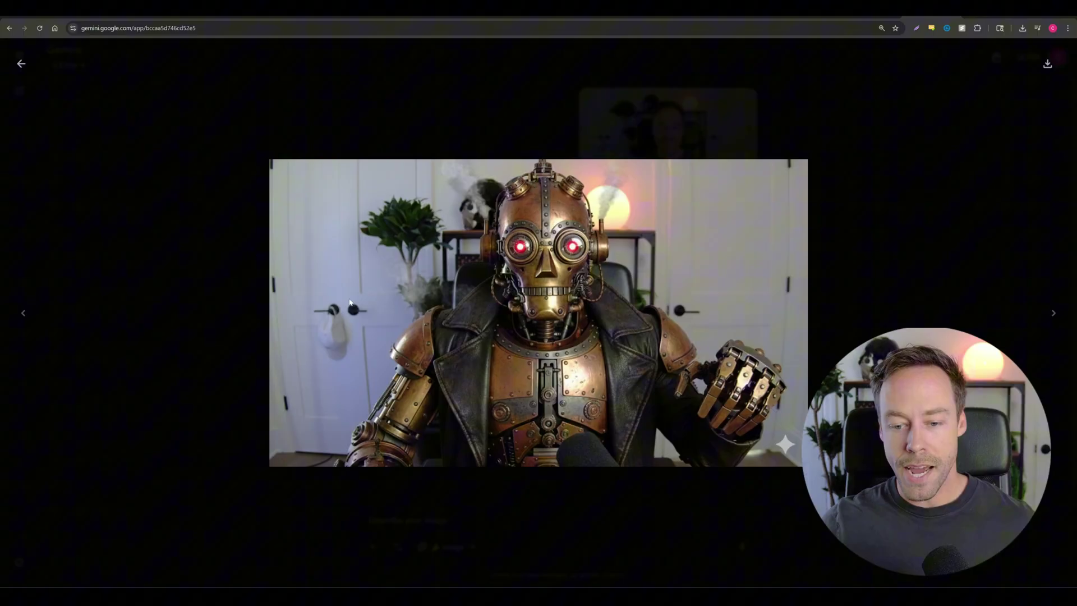
left_click(218, 277)
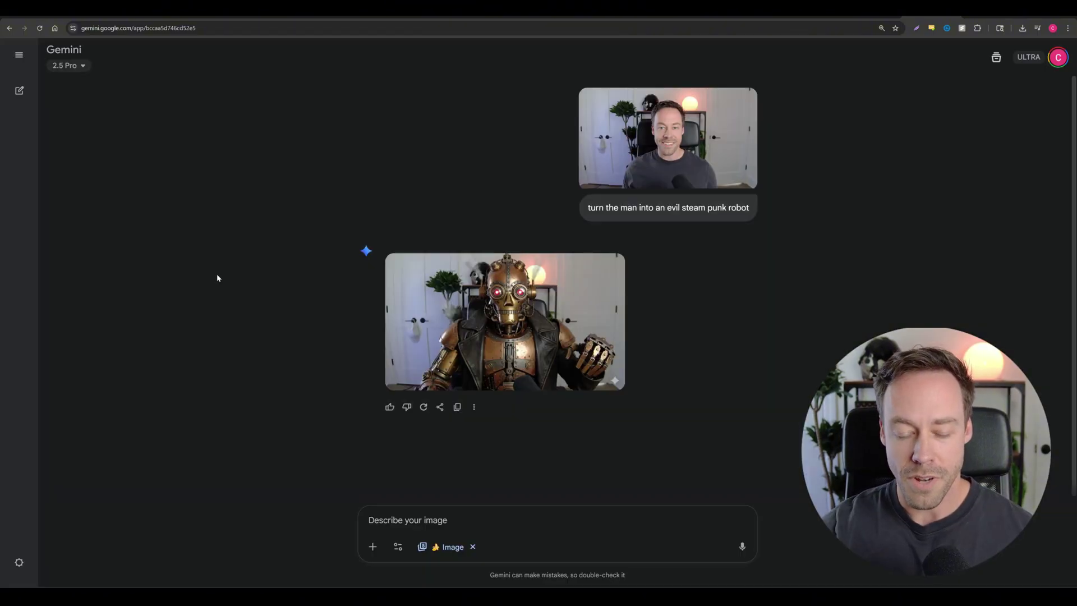
left_click(609, 268)
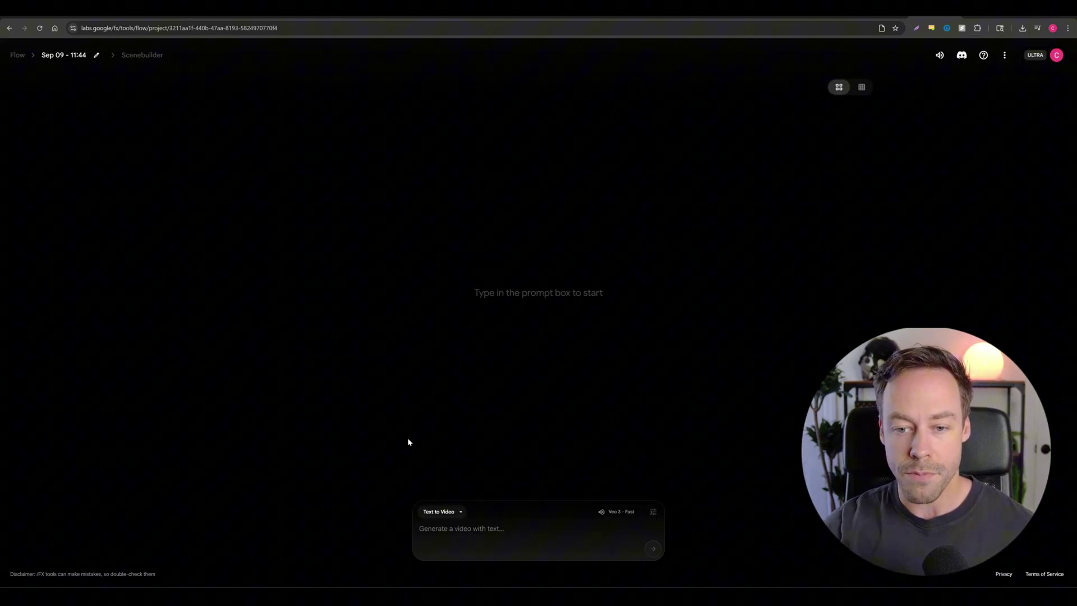
- Switch Flow to Frames to Video and set the steampunk robot image as the first frame
left_click(462, 513)
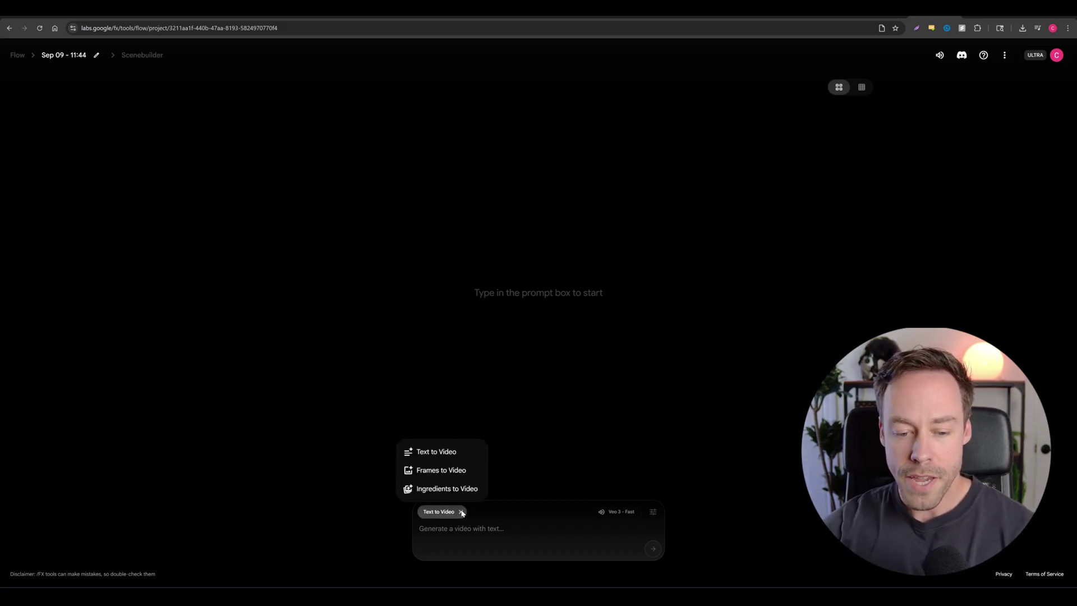
left_click(459, 474)
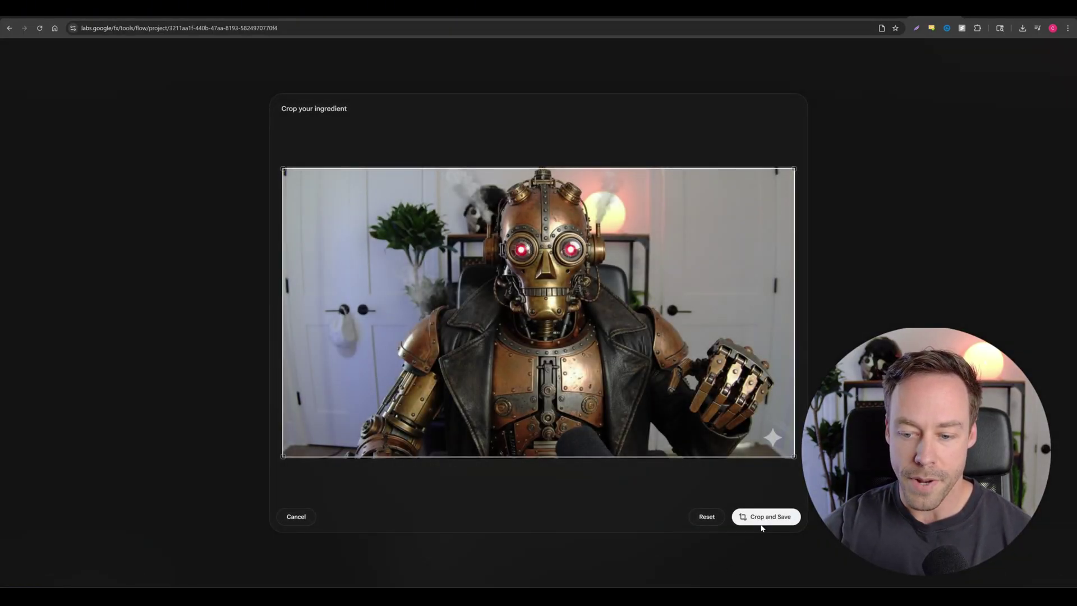
left_click(762, 518)
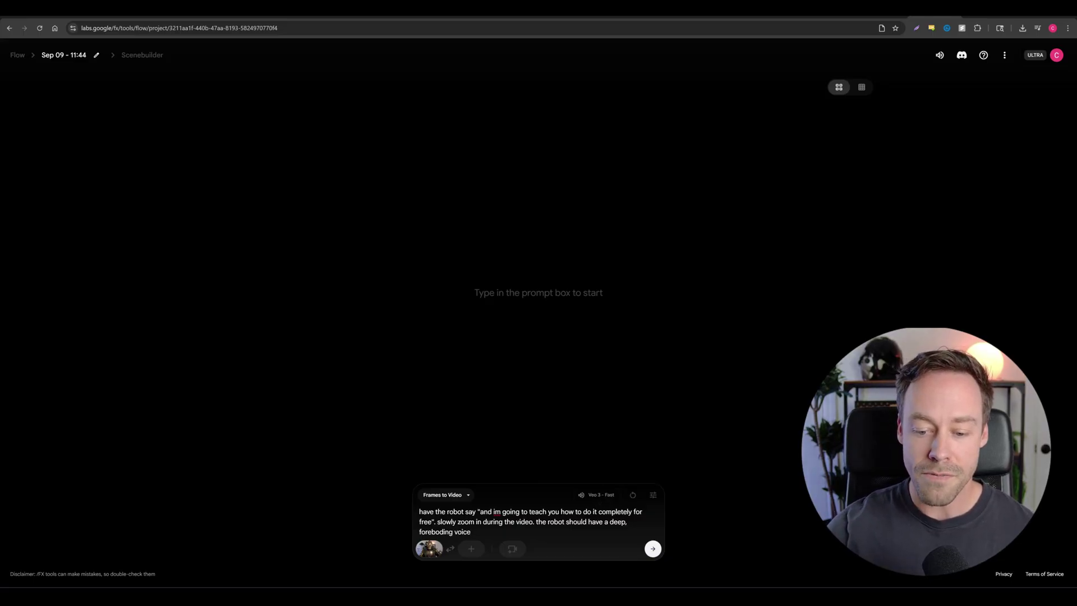
- Generate the speaking robot clip and request its Upscaled (1080p) download
left_click(653, 549)
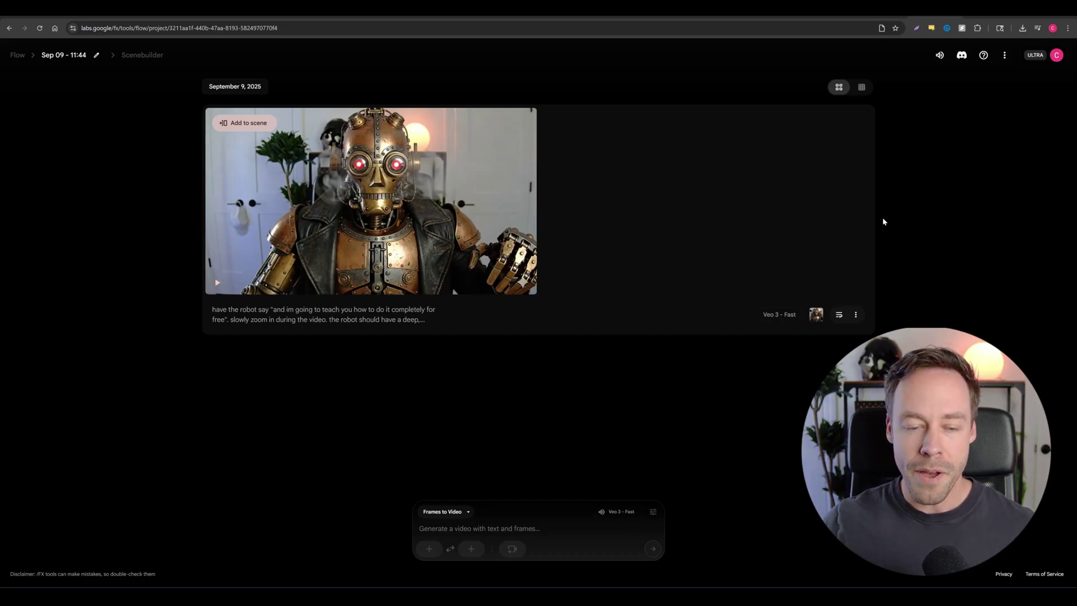
mouse_move(326, 121)
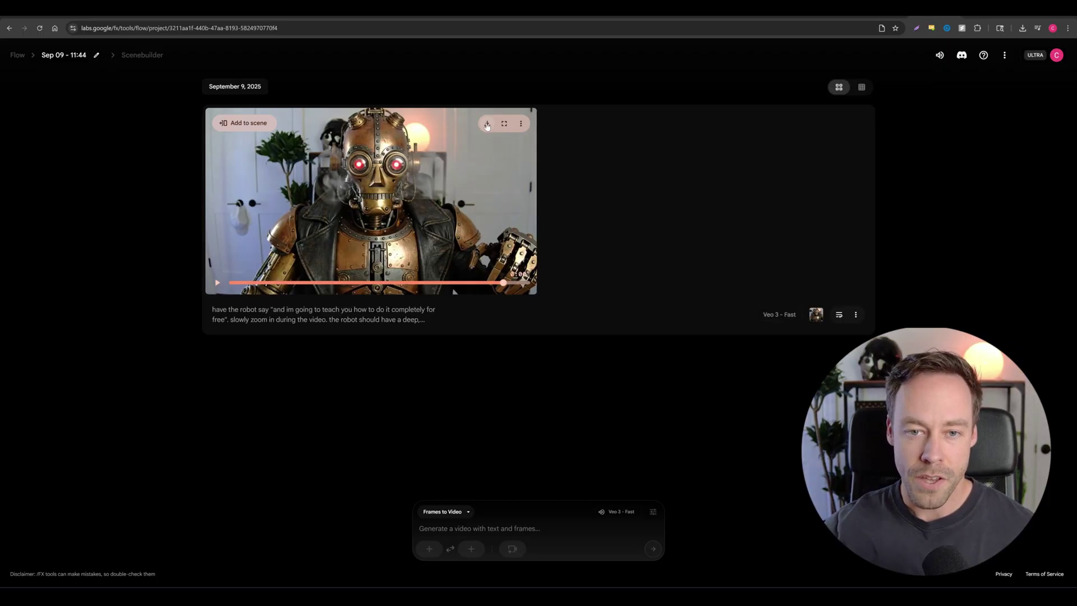
left_click(487, 125)
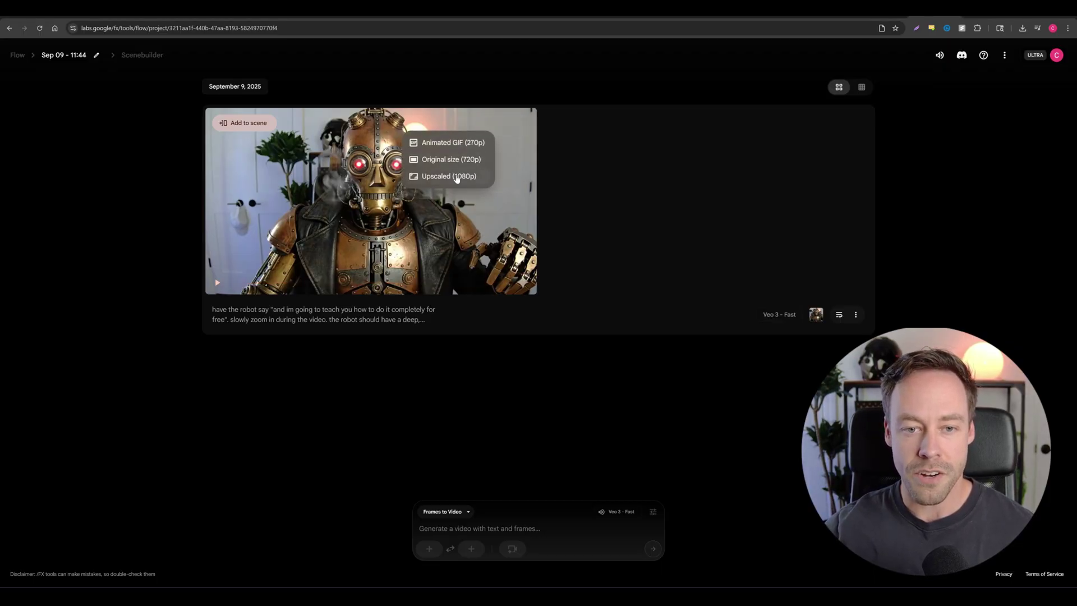
left_click(454, 177)
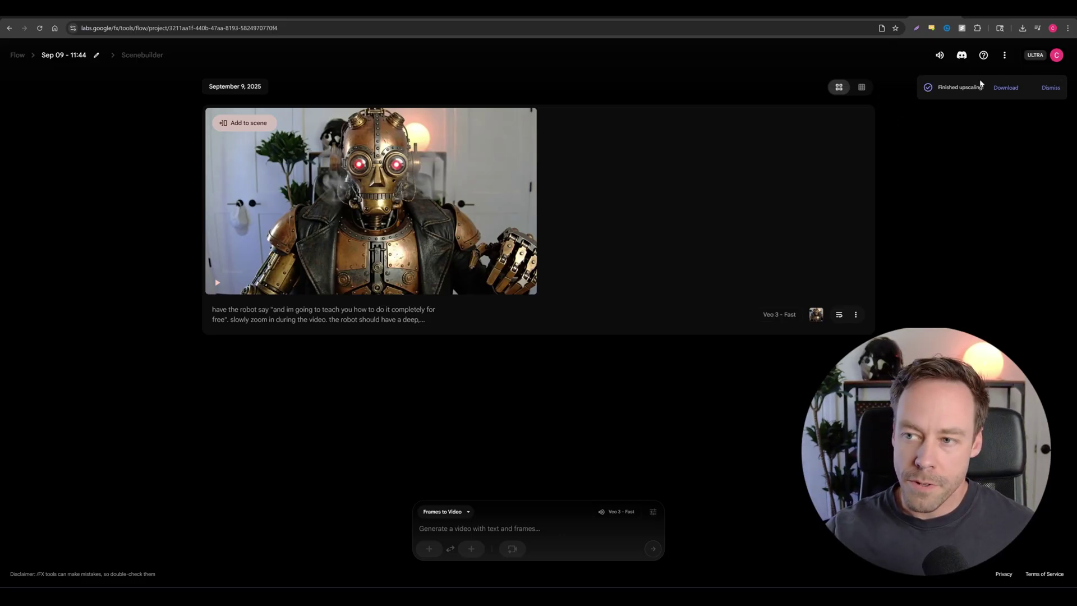
- Download the upscaled robot video, place it on the upper CapCut track, and scrub through it
left_click(1007, 90)
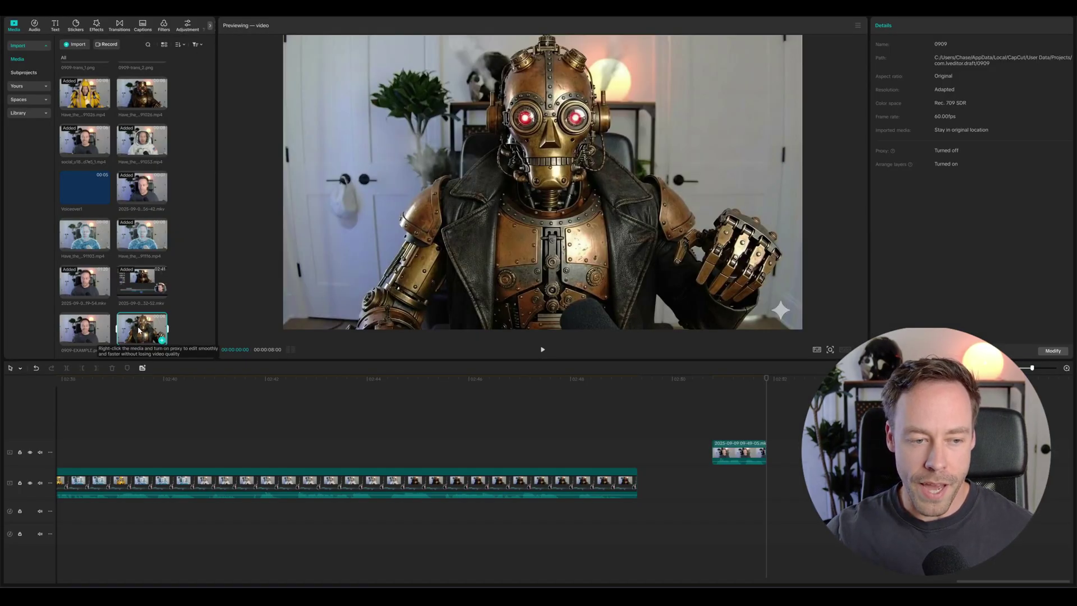
left_click_drag(144, 331, 765, 456)
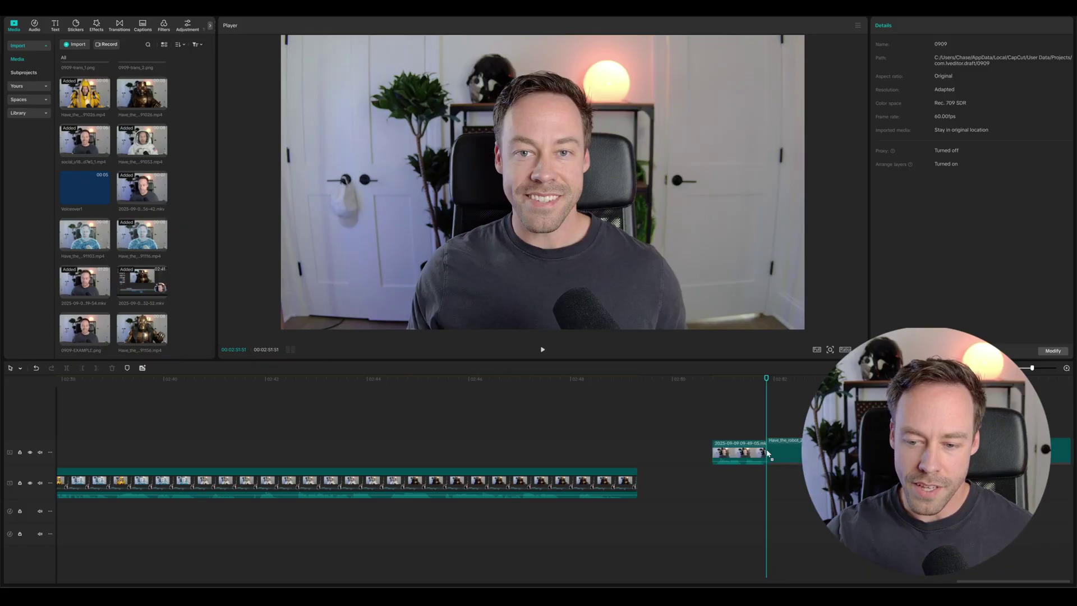
scroll(560, 477, "right", 5)
mouse_move(366, 437)
left_mouse_down()
mouse_move(399, 438)
mouse_move(353, 442)
mouse_move(380, 441)
mouse_move(365, 441)
left_mouse_up()
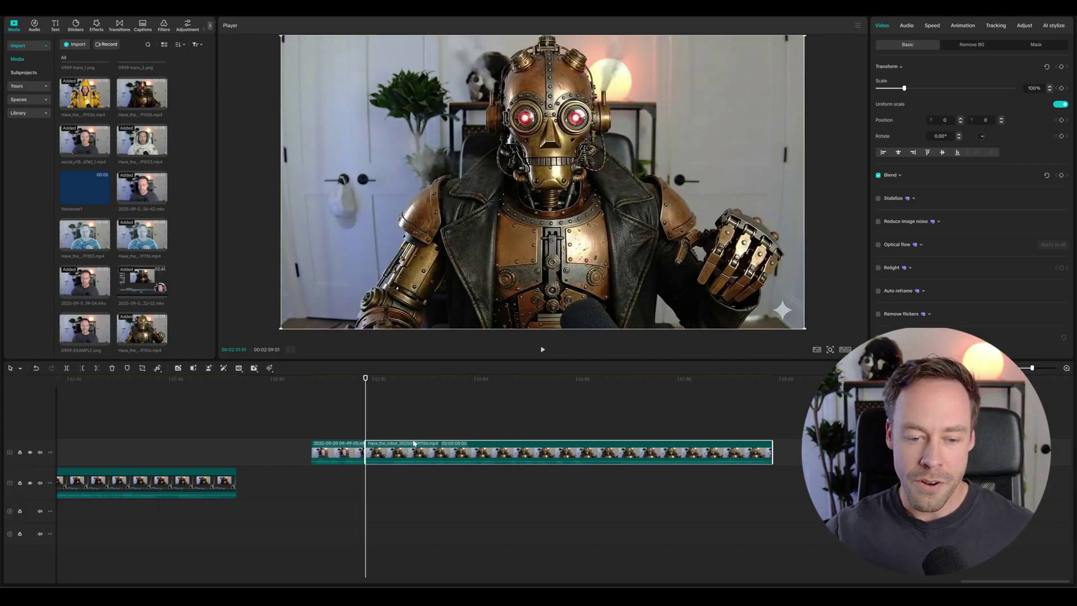
- Slide the robot clip later on its track and park the playhead on it
left_click_drag(401, 452, 493, 453)
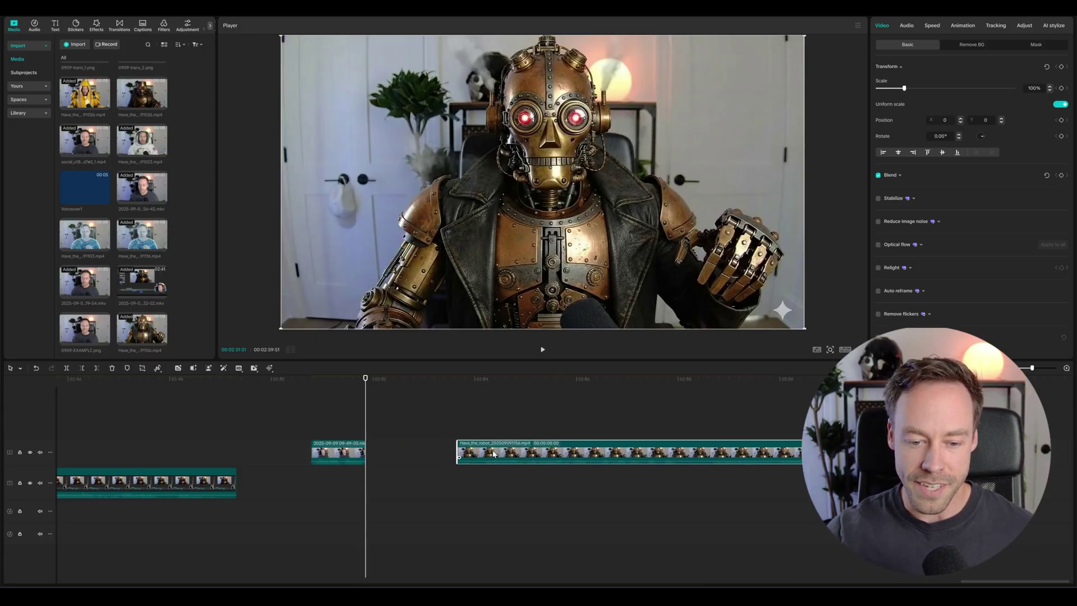
left_click_drag(367, 423, 363, 424)
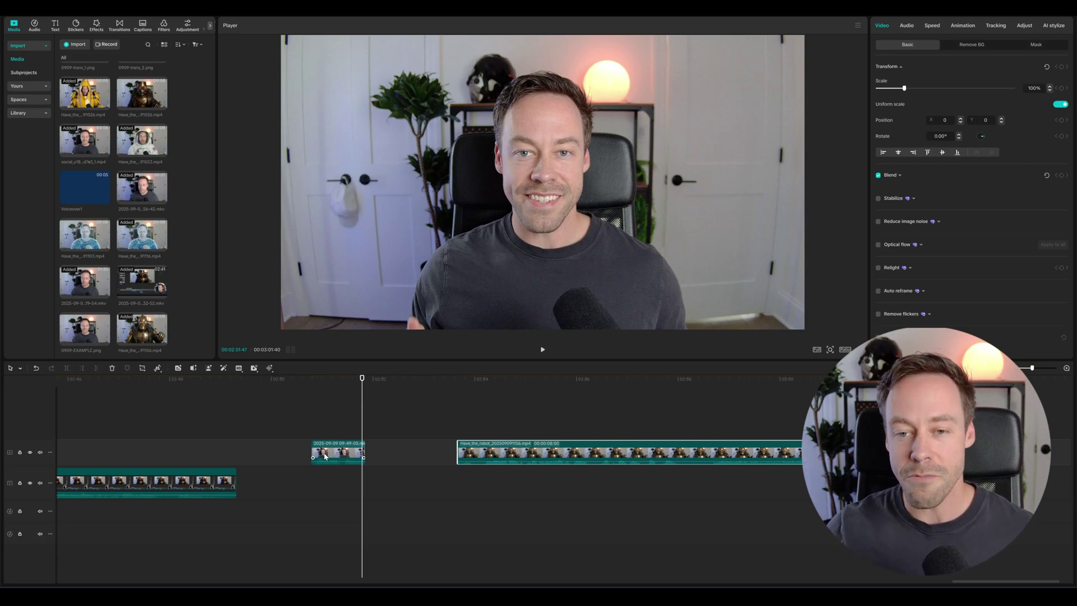
left_click(456, 414)
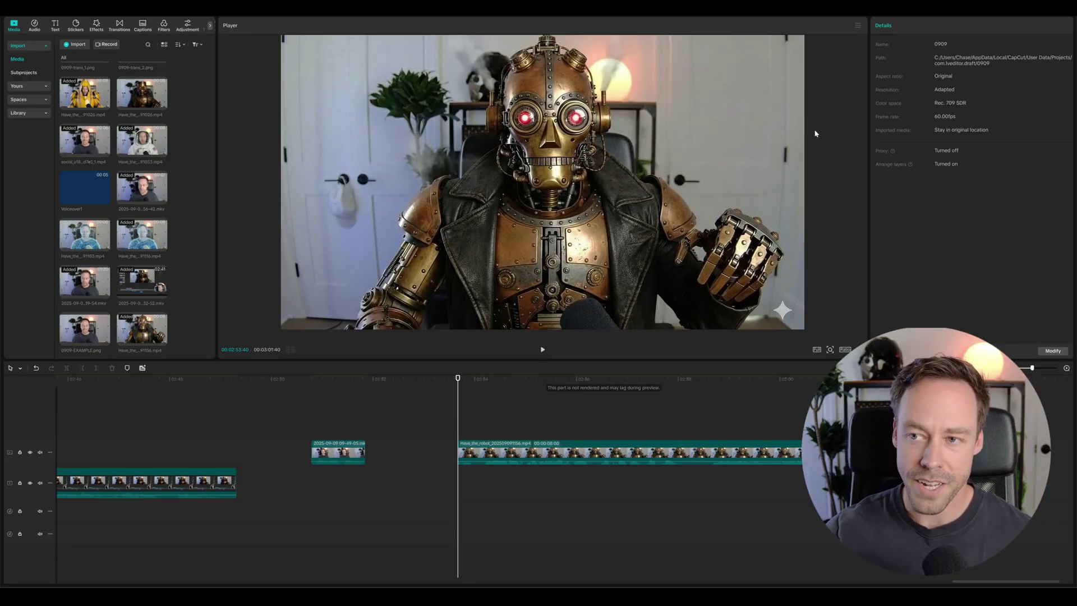
- Export a 4K PNG still of the robot frame with '-example' appended to its name
left_click(857, 26)
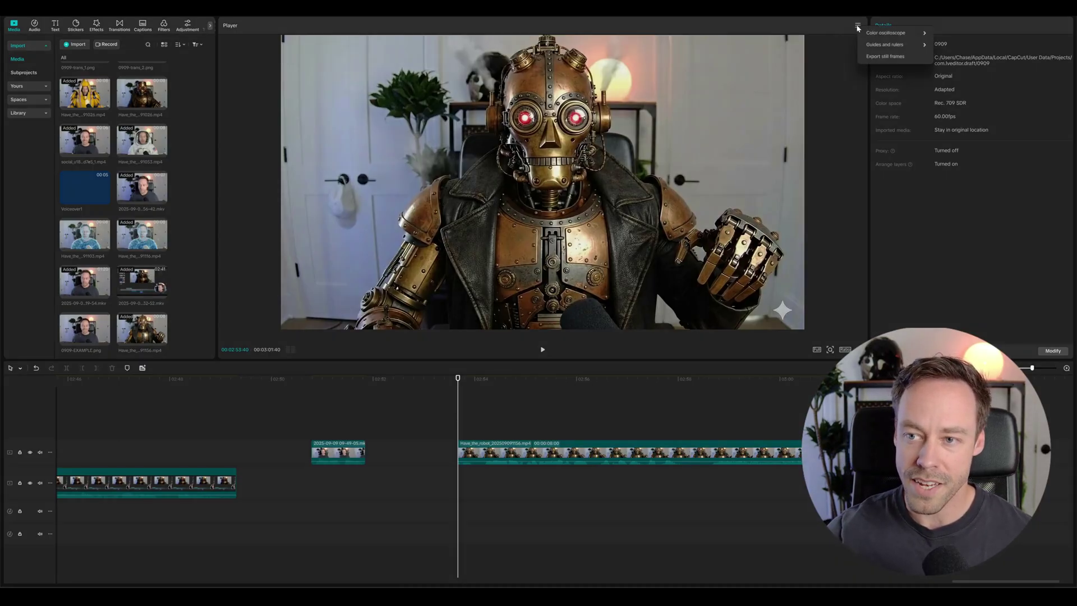
left_click(880, 62)
left_click(639, 258)
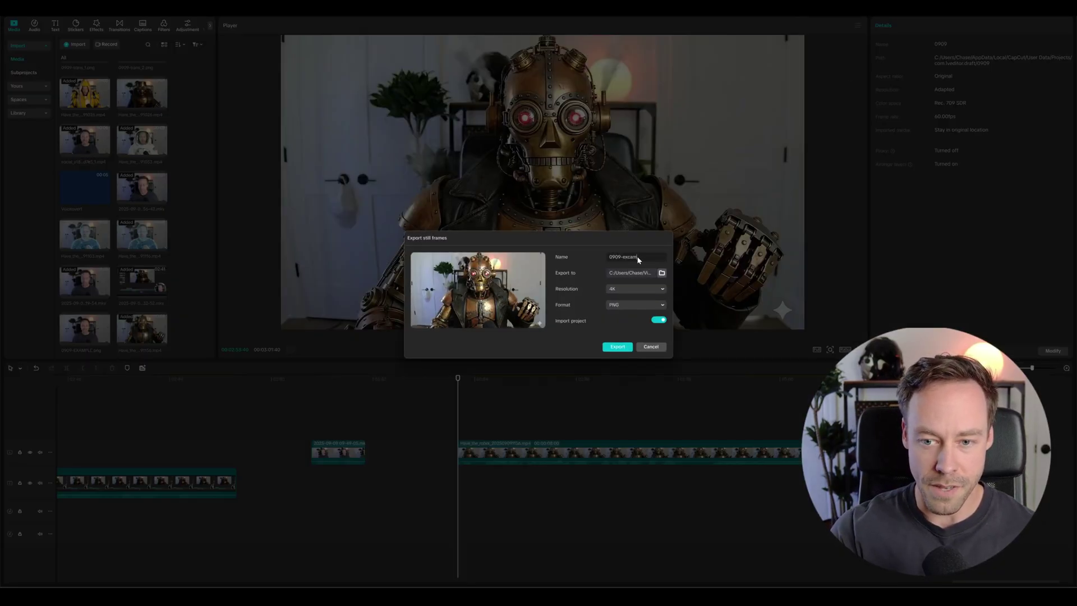
type("-example")
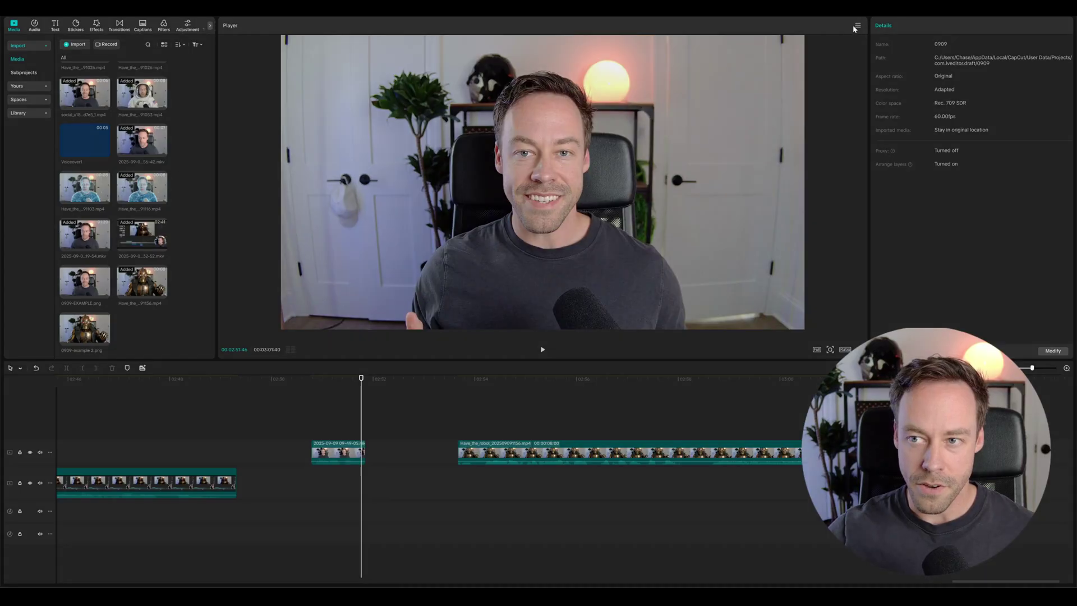
- Start a presenter still export and rename it 'example 3'
left_click(875, 57)
left_click_drag(638, 258, 606, 259)
type("example 3")
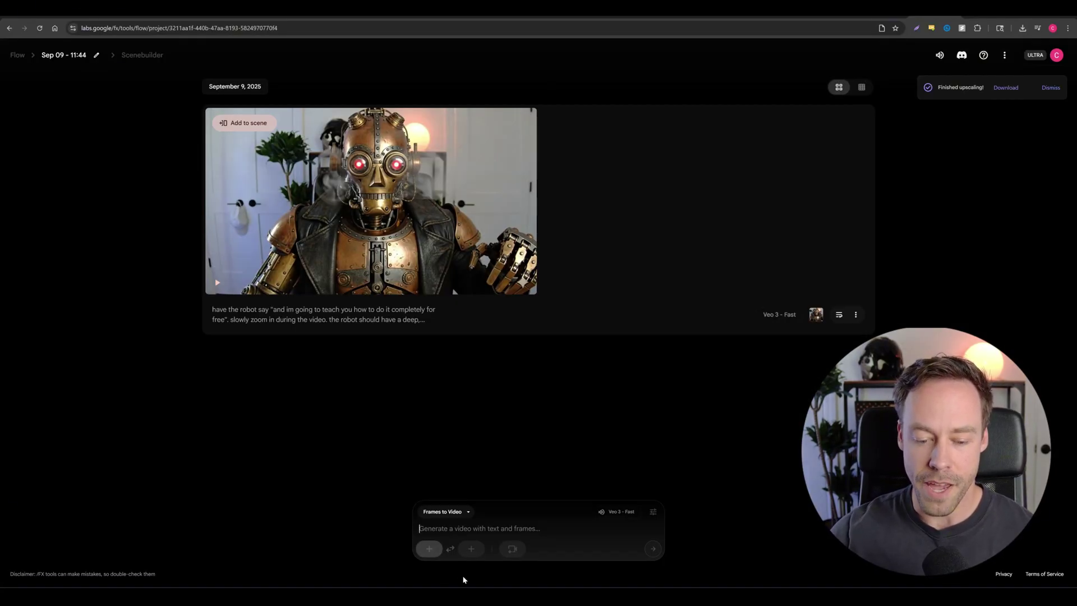
- Set the presenter image as the first frame and the robot image as the end frame
left_click(429, 548)
left_click(396, 561)
key("ctrl+plus")
key("ctrl+plus")
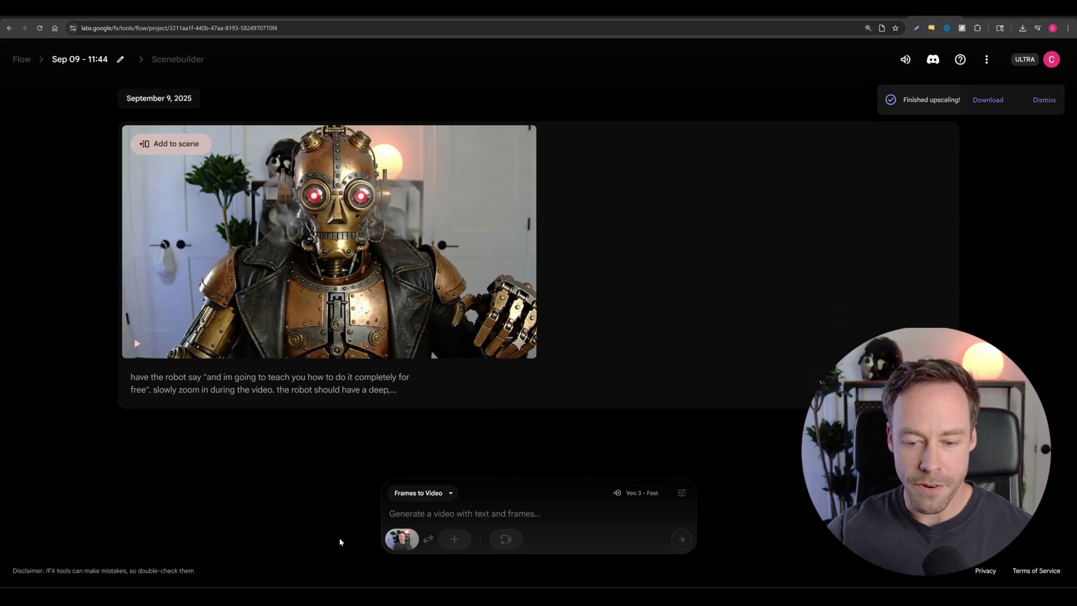
mouse_move(404, 543)
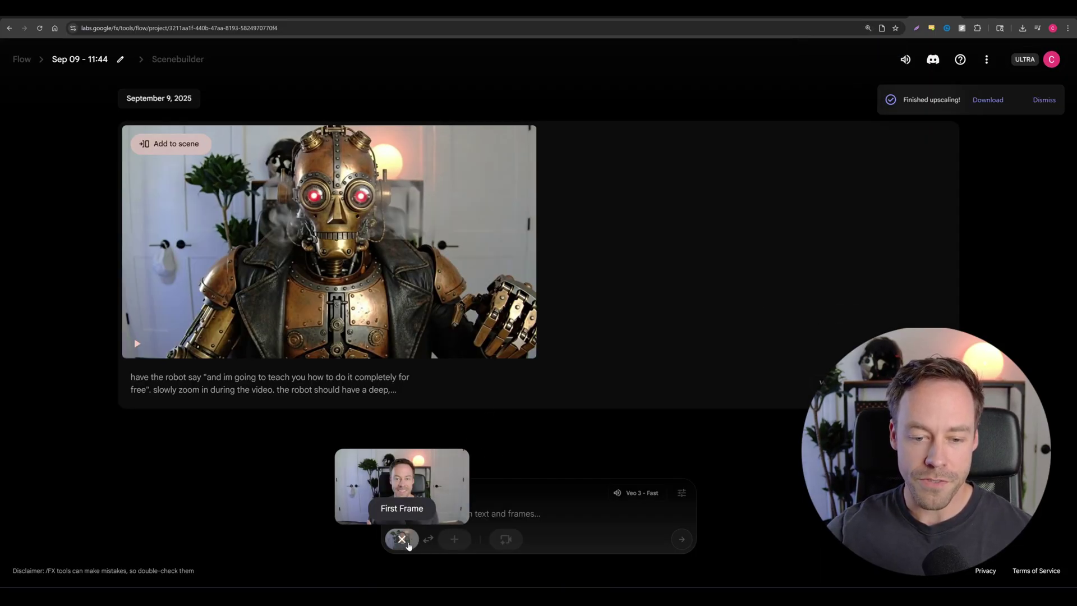
left_click(454, 542)
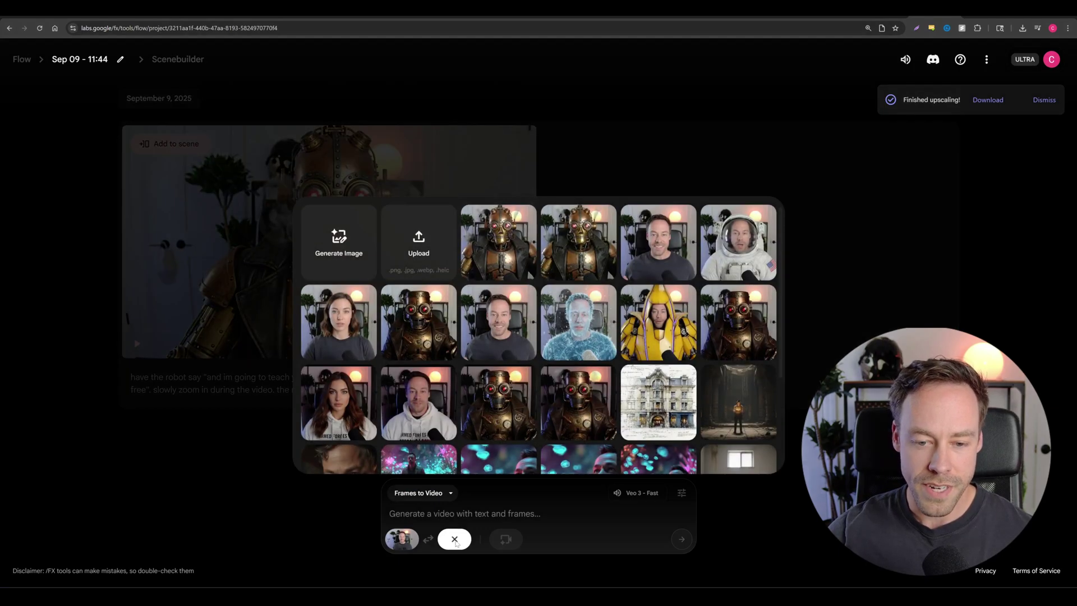
left_click(500, 263)
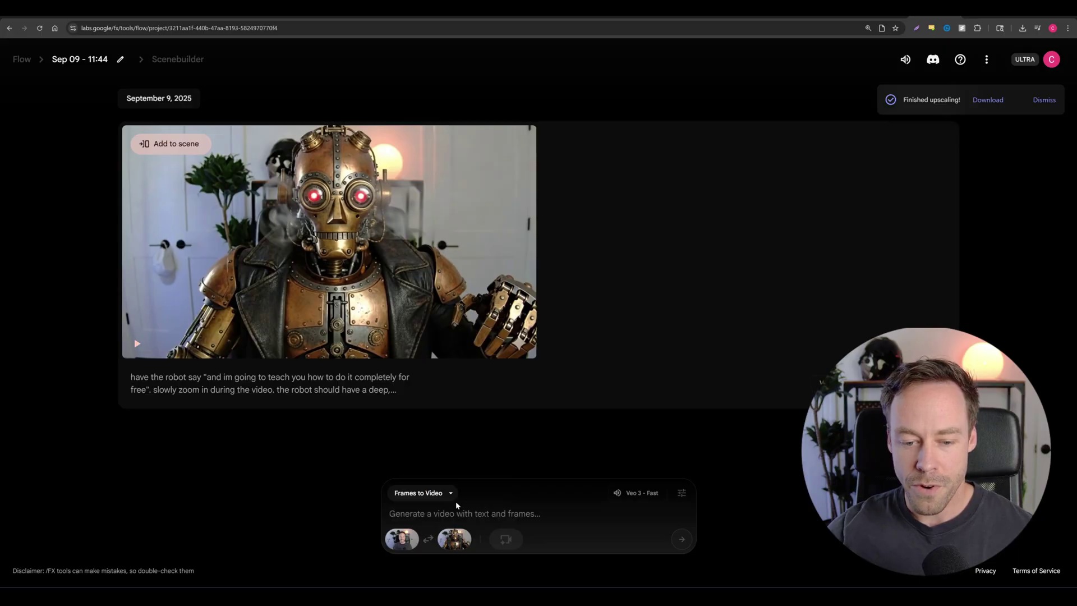
- Keep Frames to Video, choose the Veo 2 - Fast model, and submit the transformation prompt
left_click(451, 492)
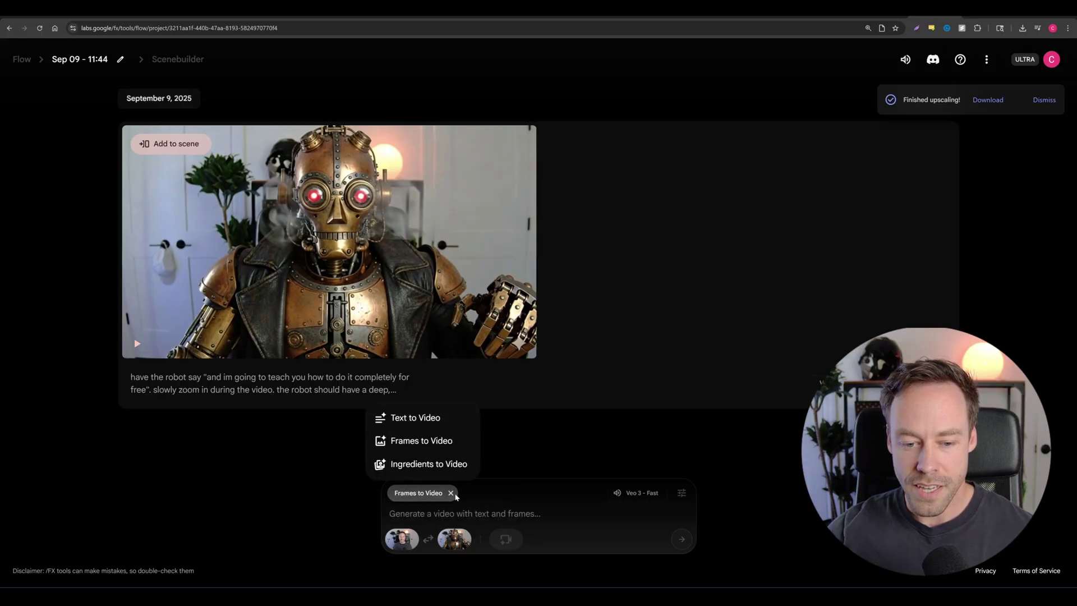
left_click(498, 512)
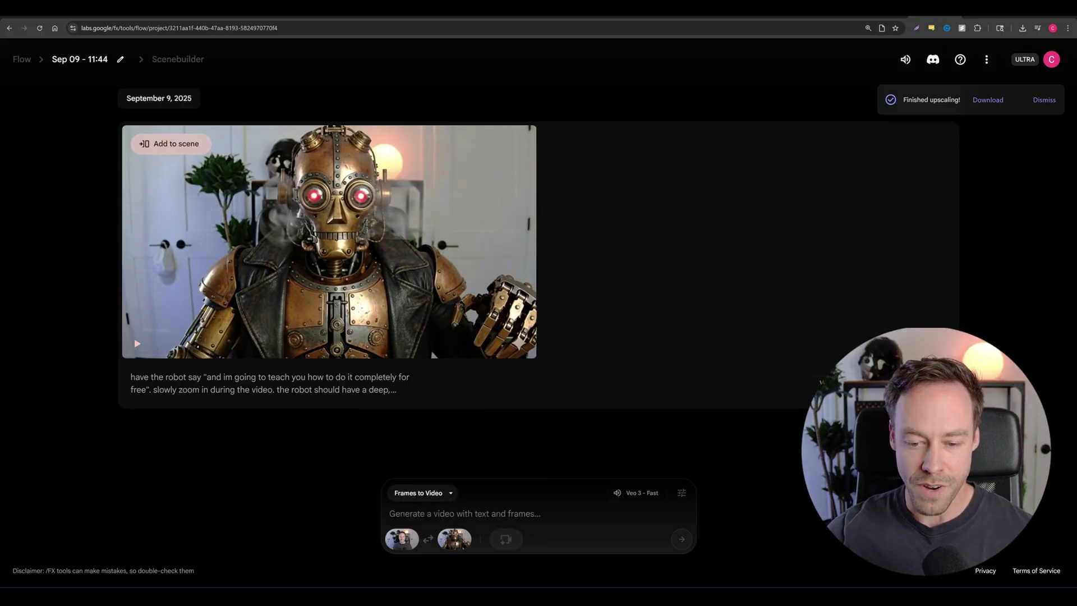
left_click(642, 494)
left_click(573, 436)
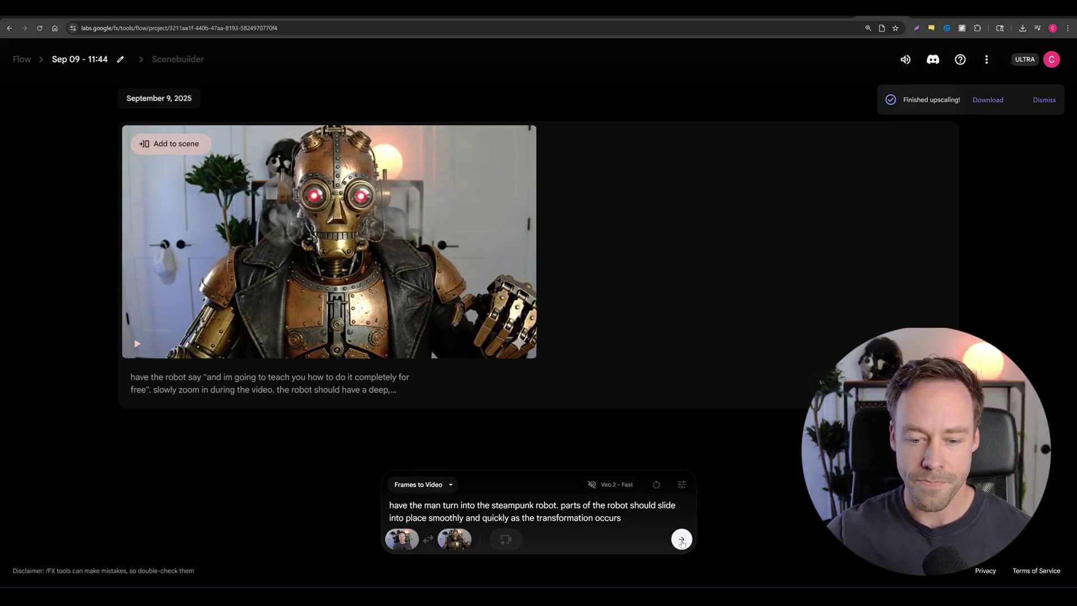
left_click(681, 539)
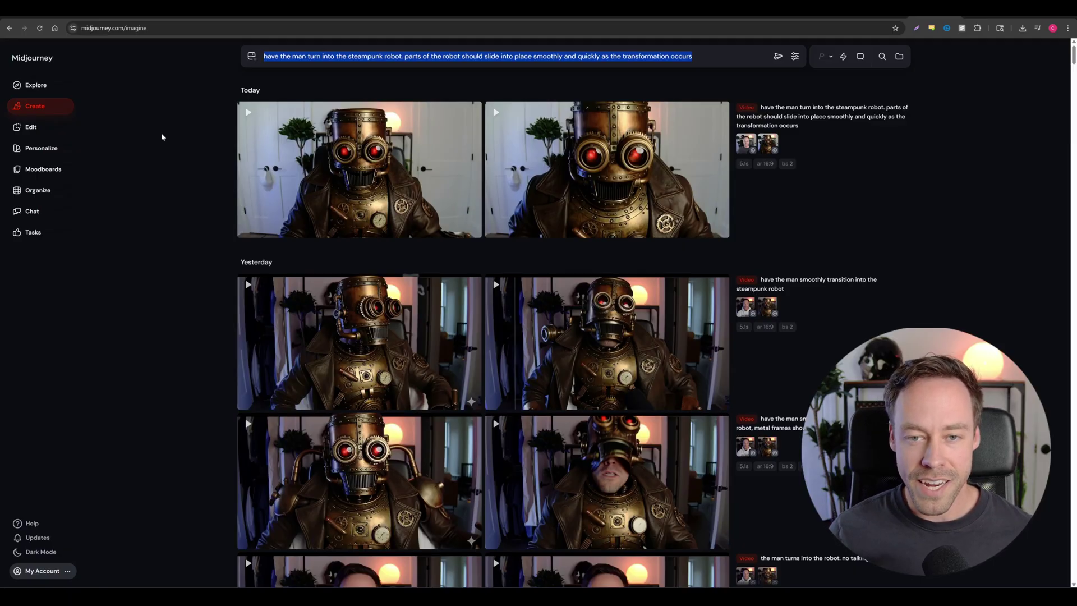
- Add the man's photo as starting frame and the robot image as ending frame, then submit the job
left_click(164, 136)
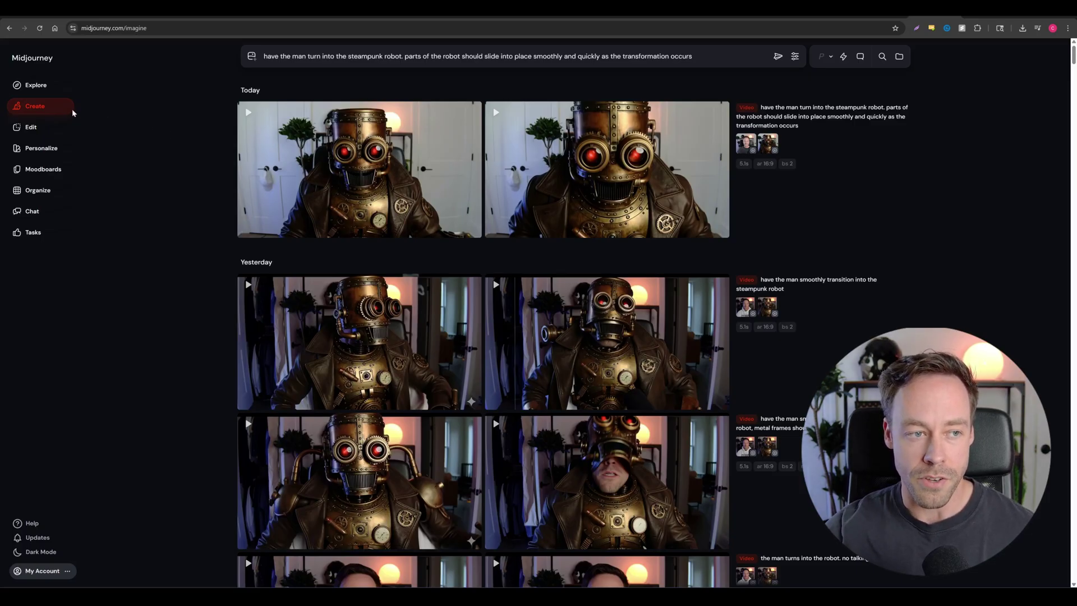
left_click(348, 56)
left_click(348, 56)
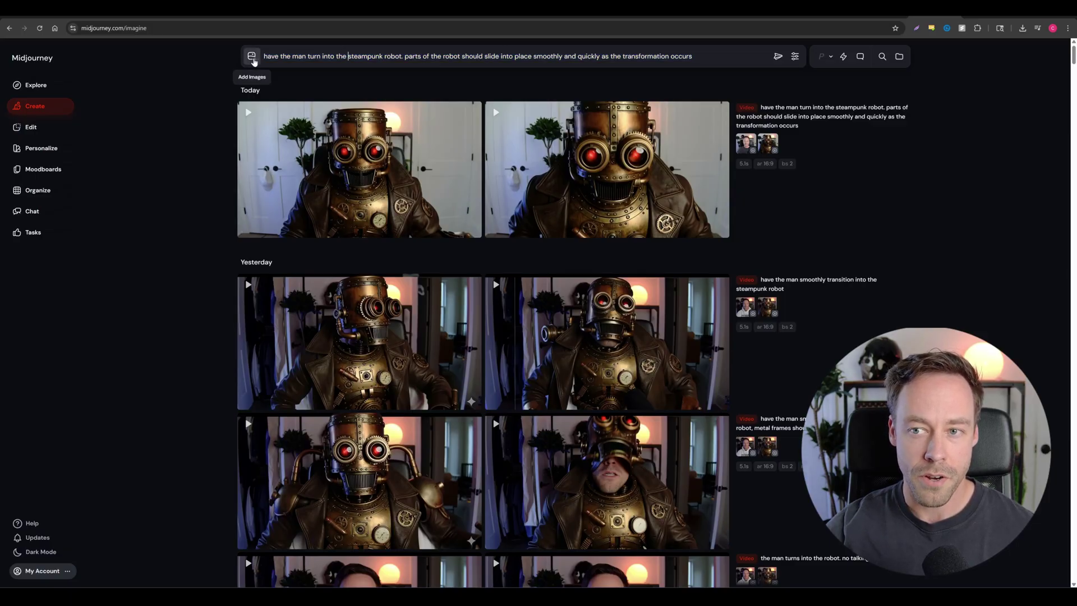
left_click(252, 57)
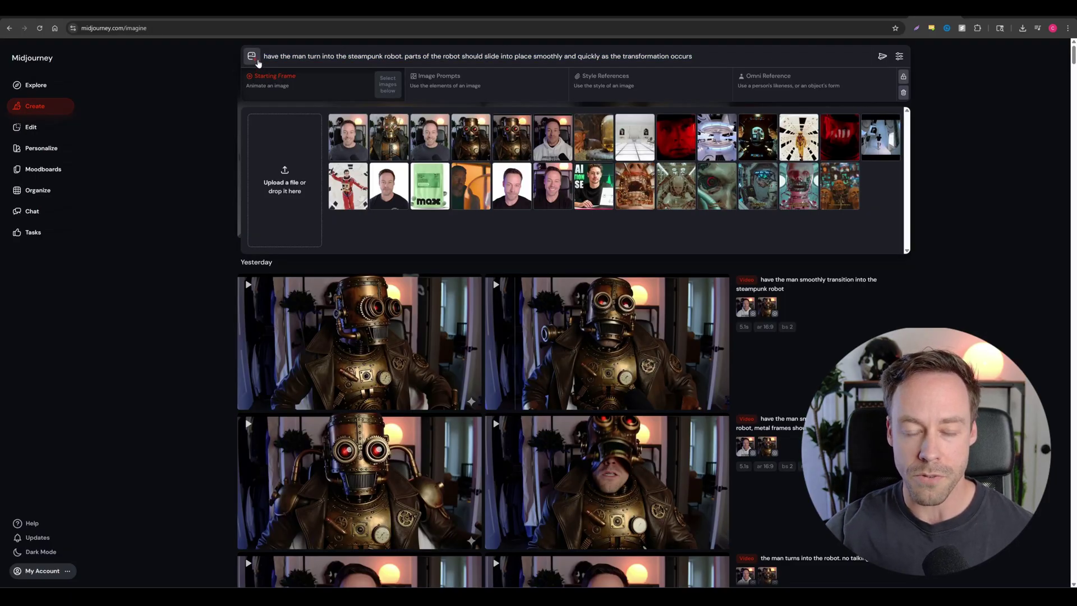
left_click(325, 81)
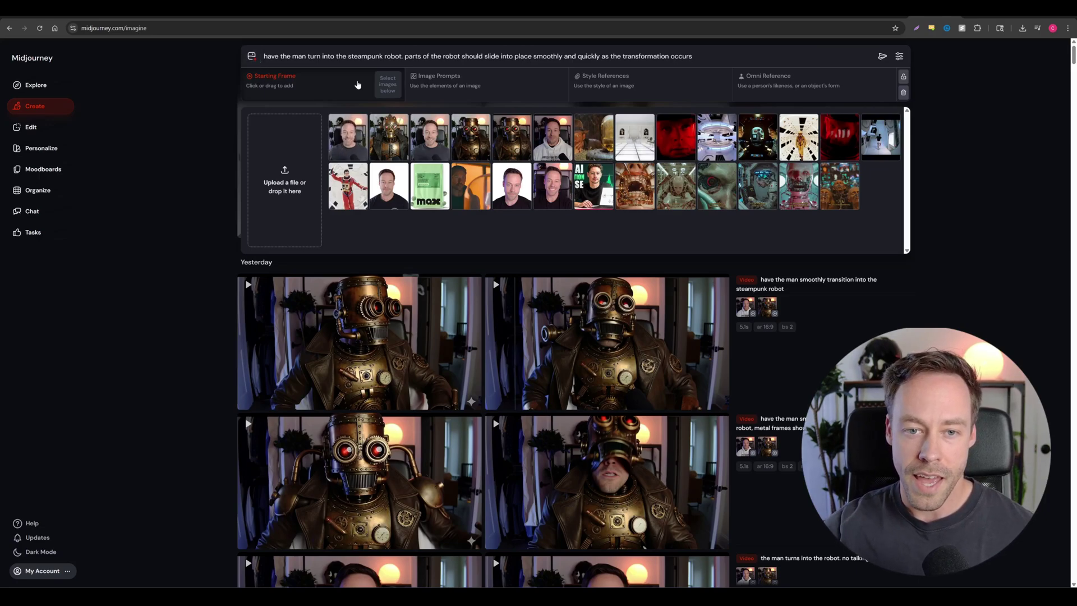
left_click_drag(347, 137, 359, 84)
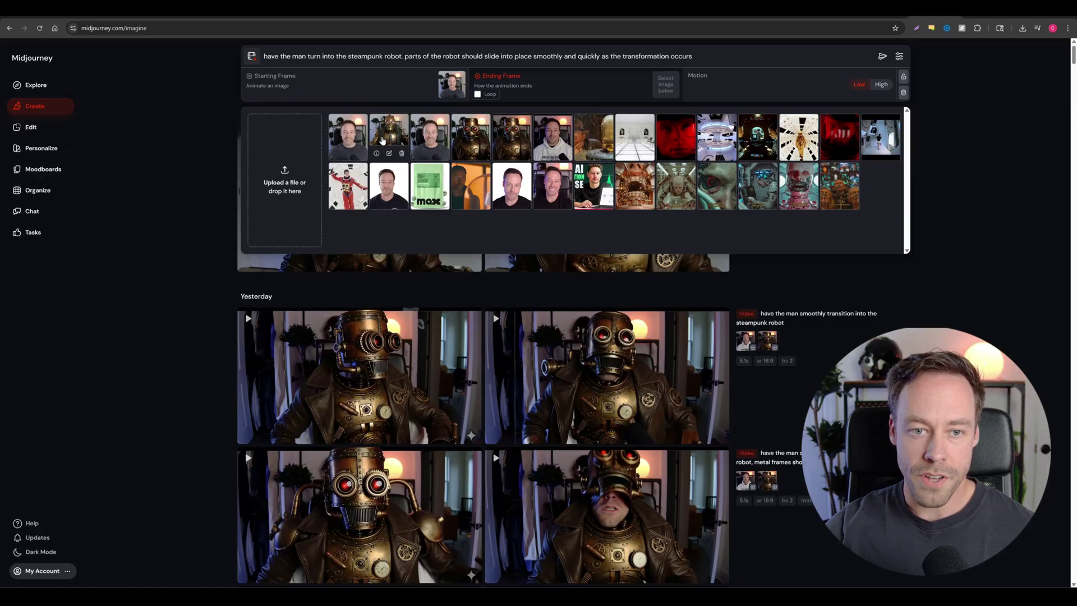
left_click_drag(388, 137, 651, 94)
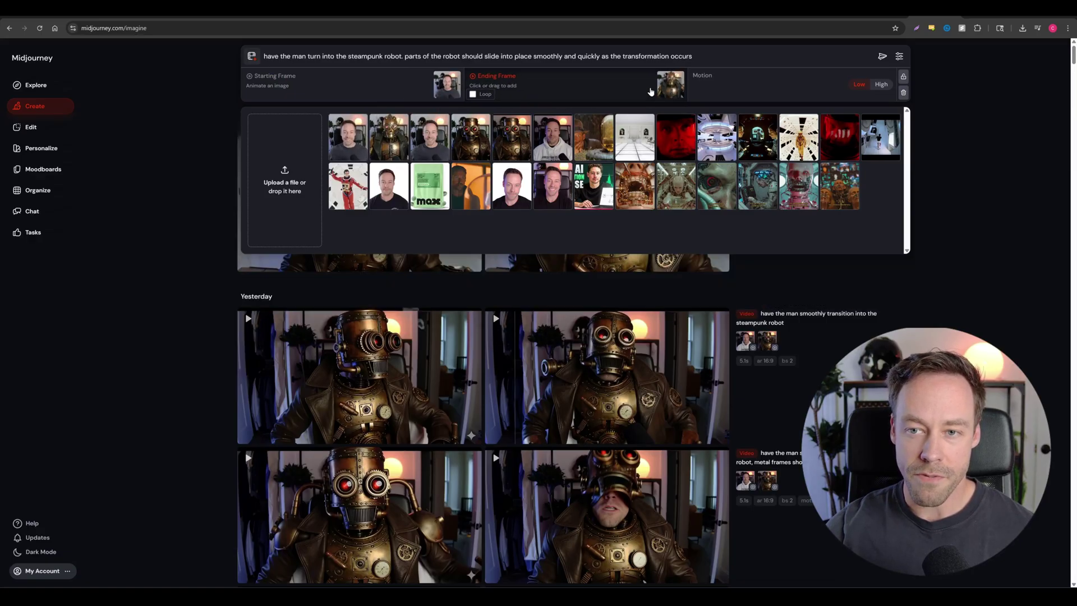
left_click(900, 57)
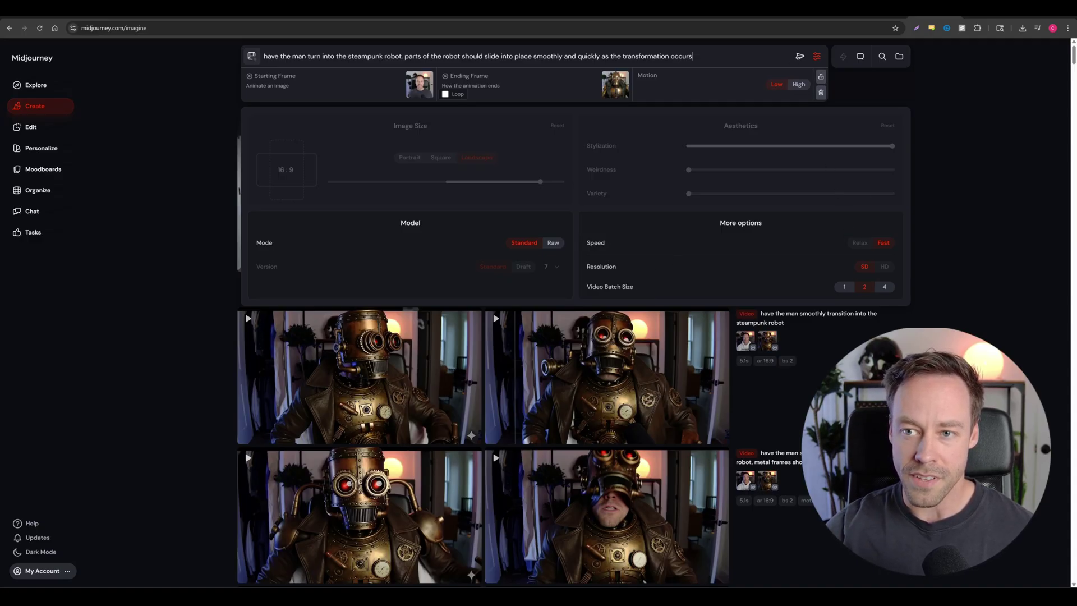
left_click(800, 57)
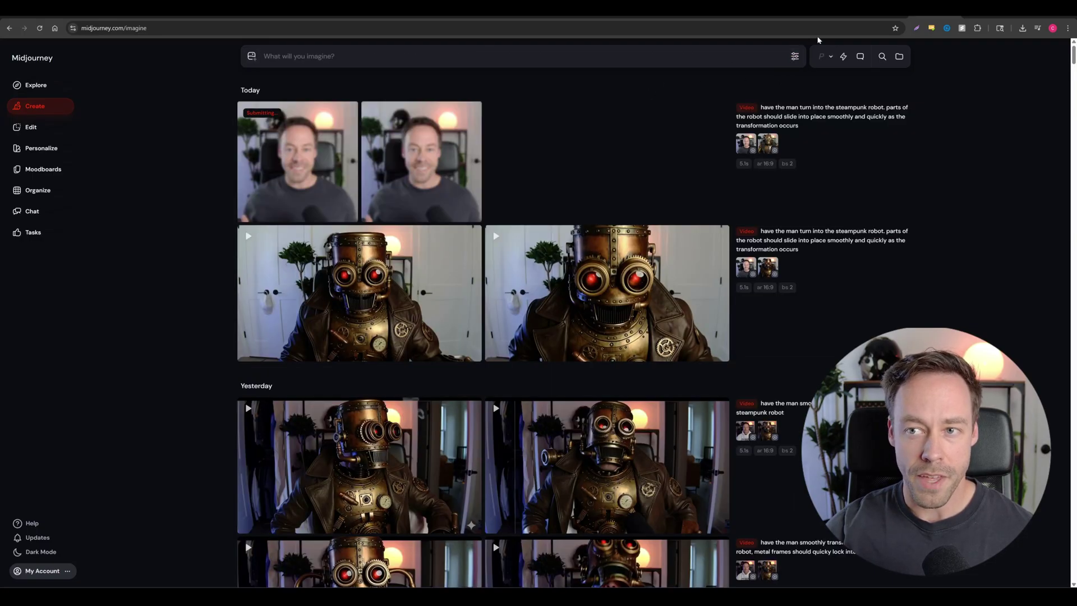
- Back in Flow, download the first man-to-robot video as Upscaled (1080p)
key("ctrl+Tab")
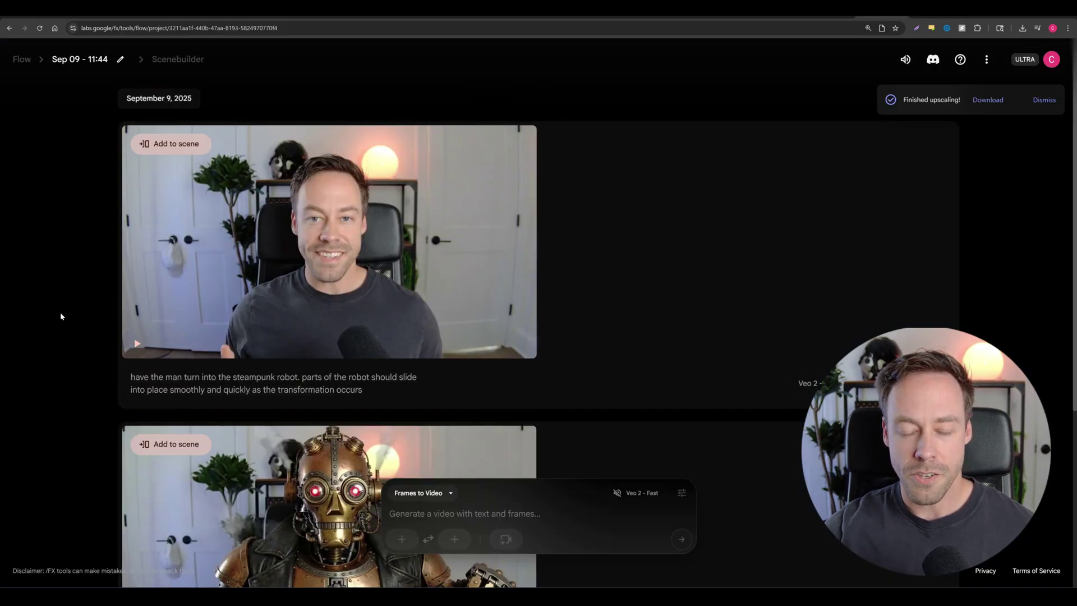
mouse_move(138, 347)
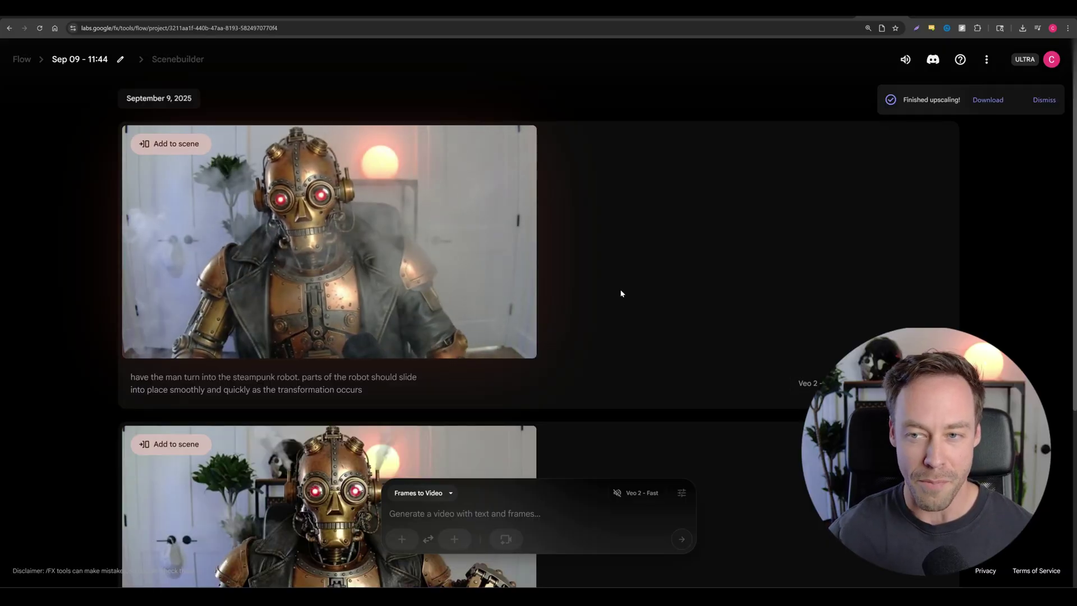
mouse_move(462, 180)
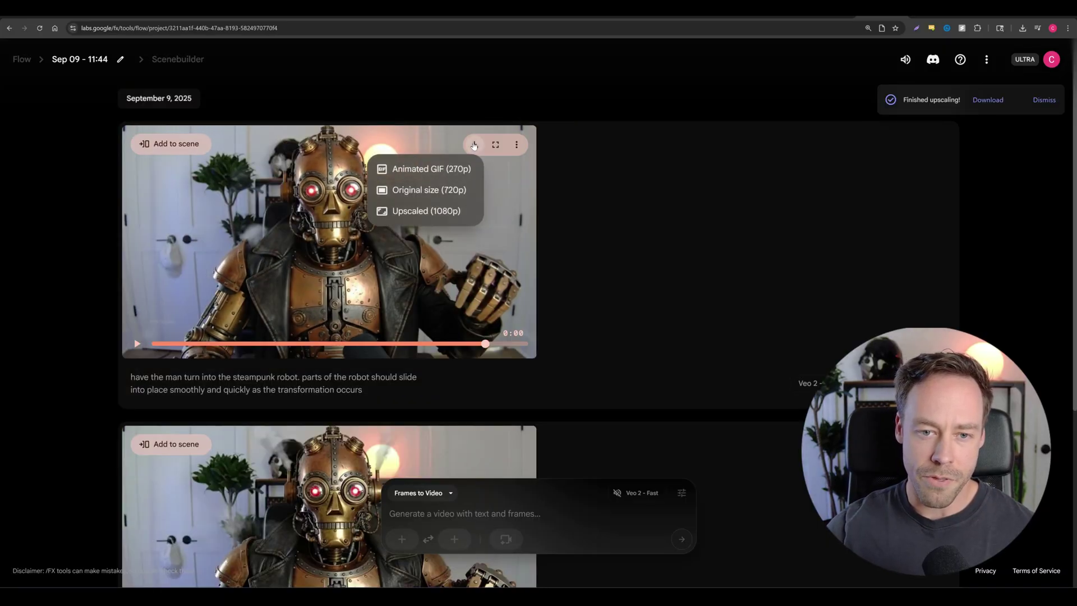
left_click(431, 211)
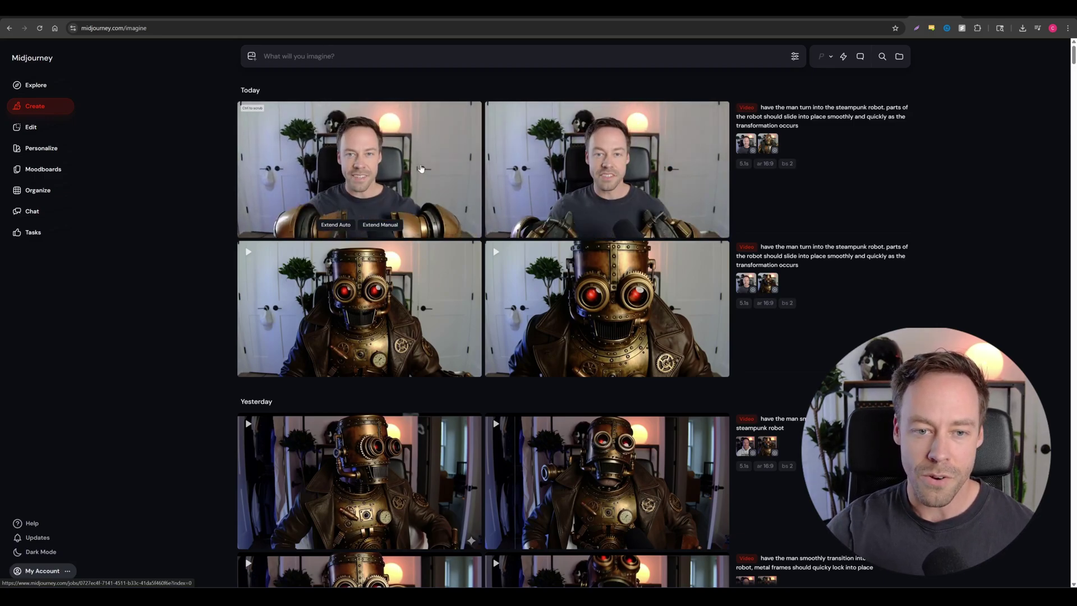
- Open the first new man-to-robot transformation video under Today and download it
left_click(421, 169)
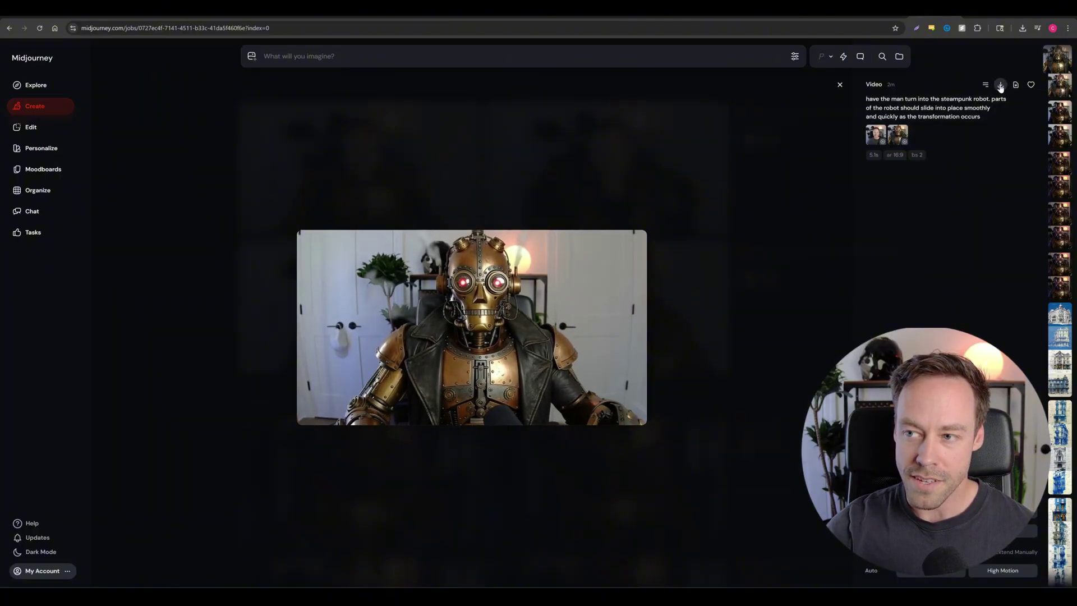
left_click(1000, 86)
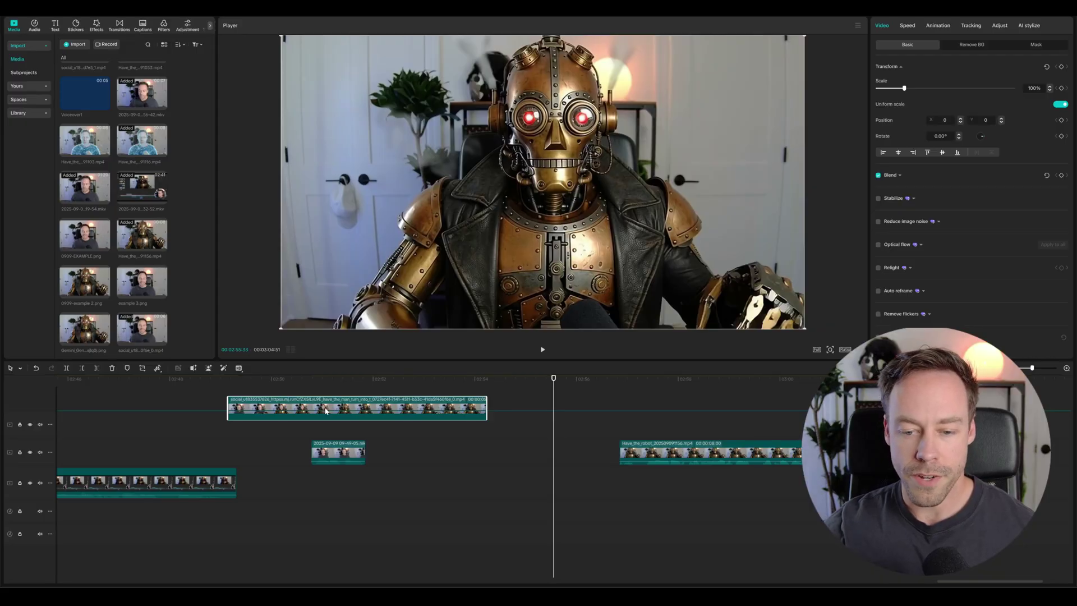
- Place the transformation clip right after the talking-head clip and butt the robot clip against it
left_click_drag(324, 410, 461, 455)
left_click_drag(683, 452, 718, 452)
left_click(646, 418)
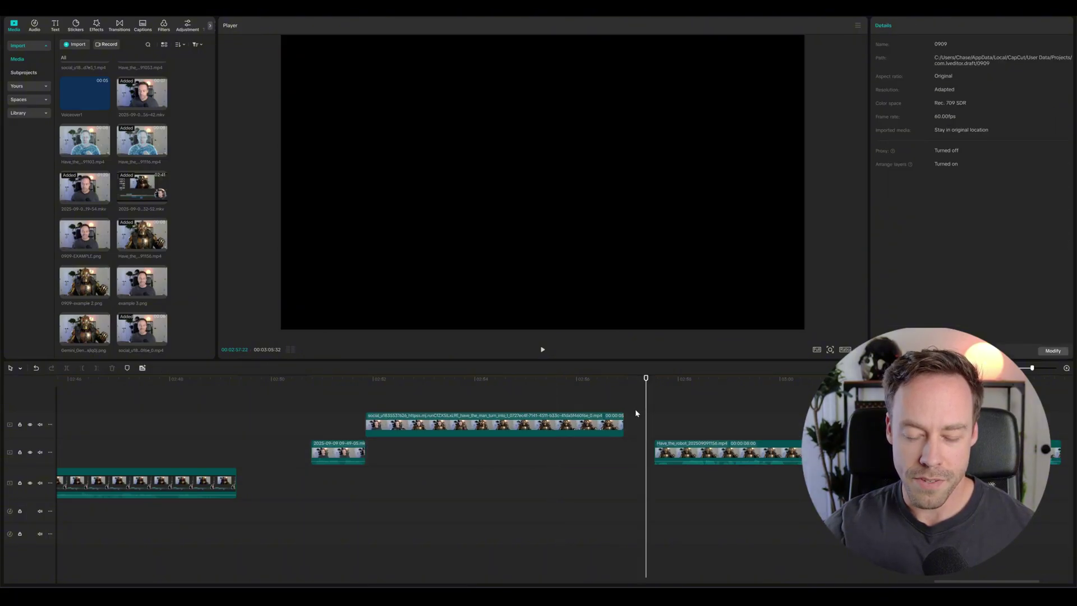
left_click_drag(452, 426, 452, 453)
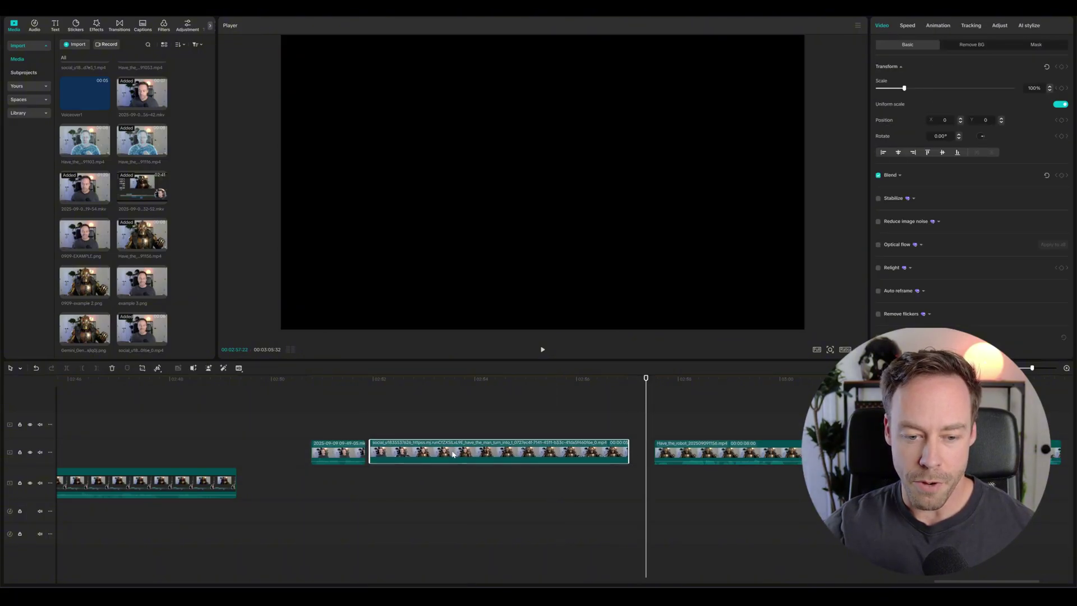
left_click(339, 407)
left_click_drag(712, 451, 682, 452)
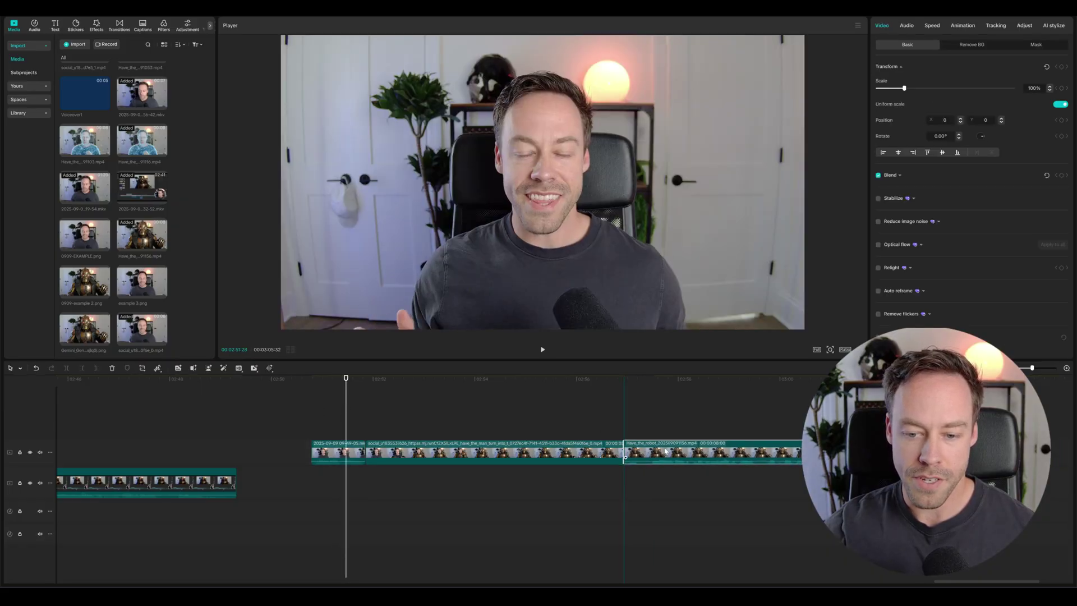
- Scrub and play back the presenter-to-robot transition to check the joins
left_click(623, 403)
left_click_drag(623, 404, 356, 430)
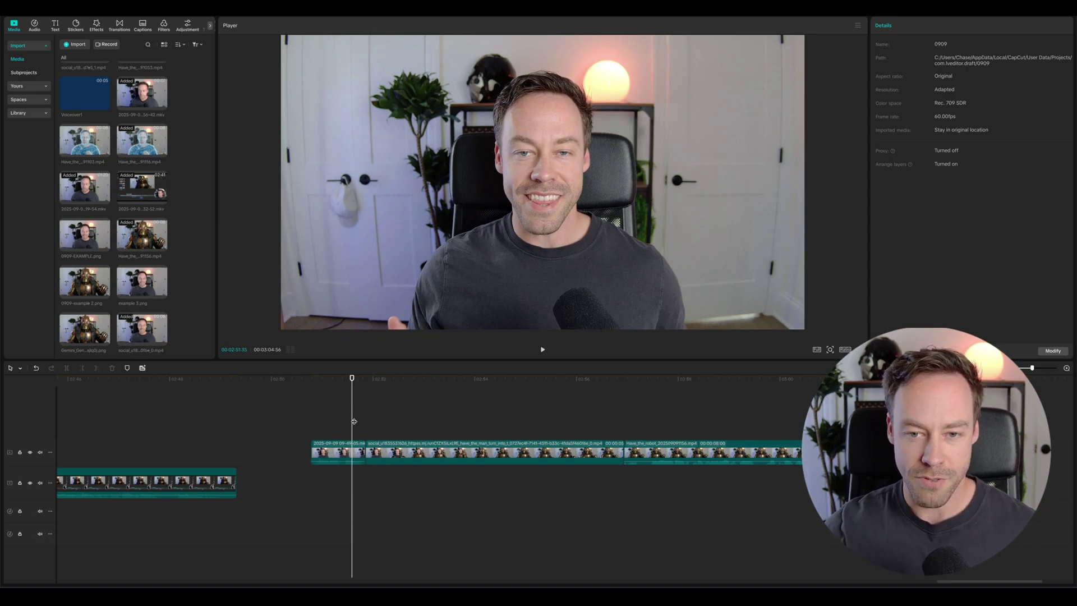
key("space")
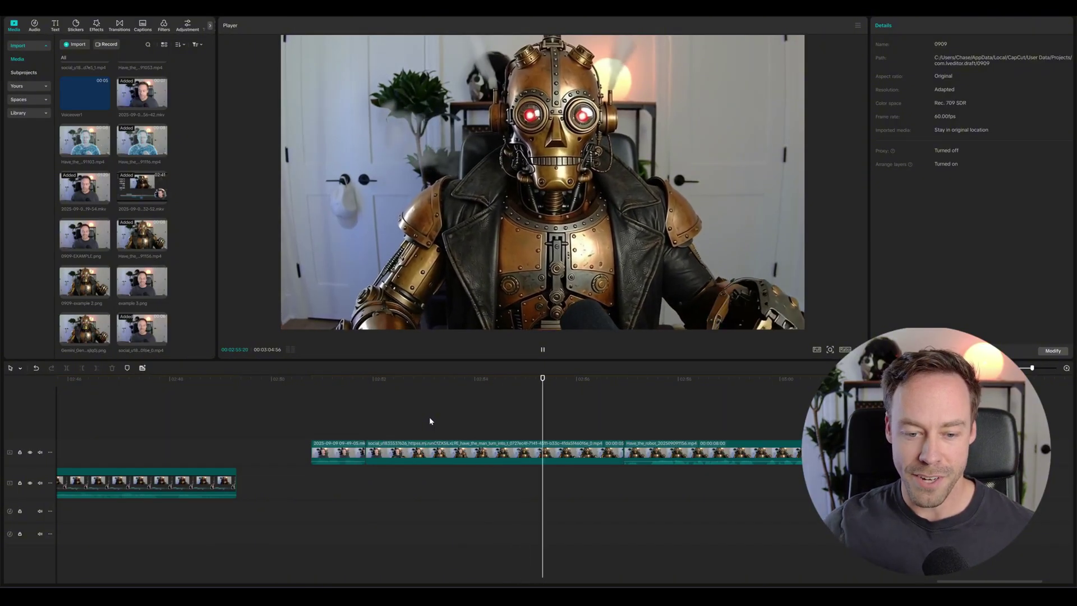
key("space")
- Speed the transformation clip up to 7.64x, shortening it to about 0.7 s
left_click(429, 455)
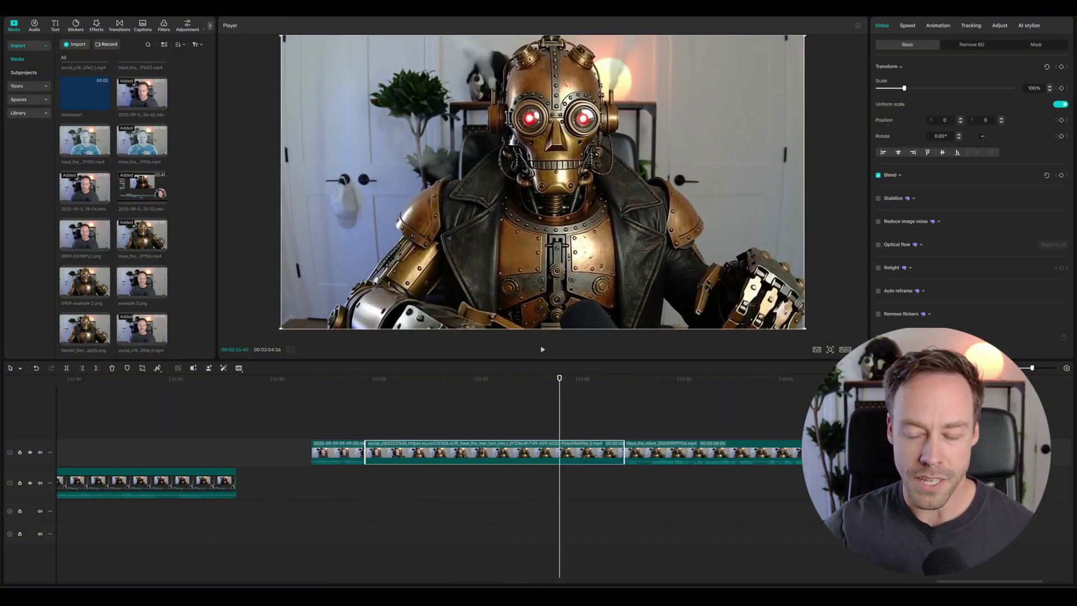
left_click(907, 25)
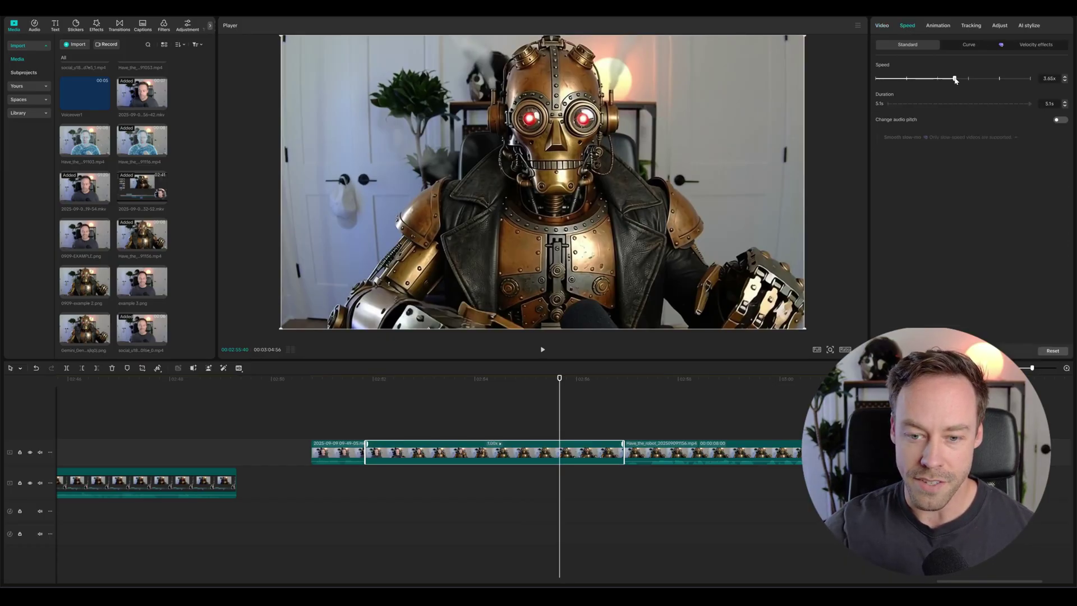
left_click_drag(955, 79, 984, 79)
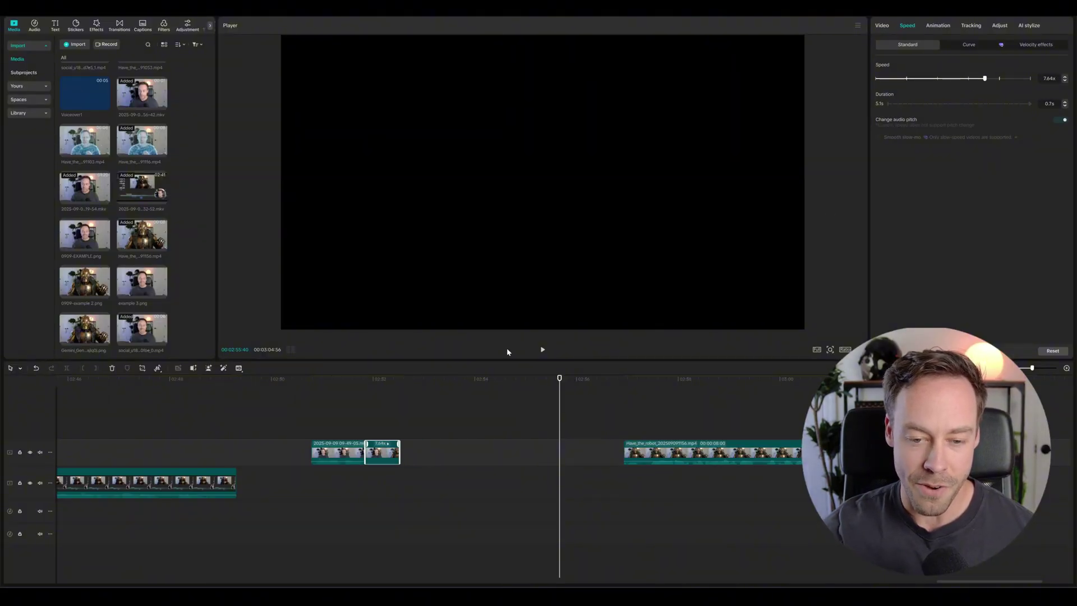
left_click(378, 413)
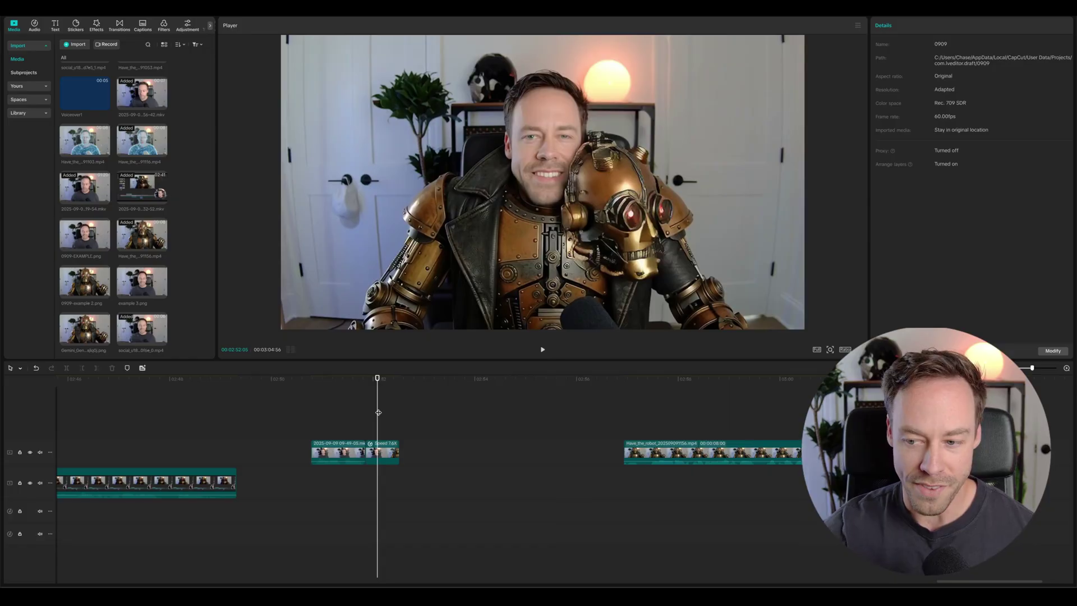
left_click_drag(673, 451, 448, 451)
left_click(355, 416)
key("space")
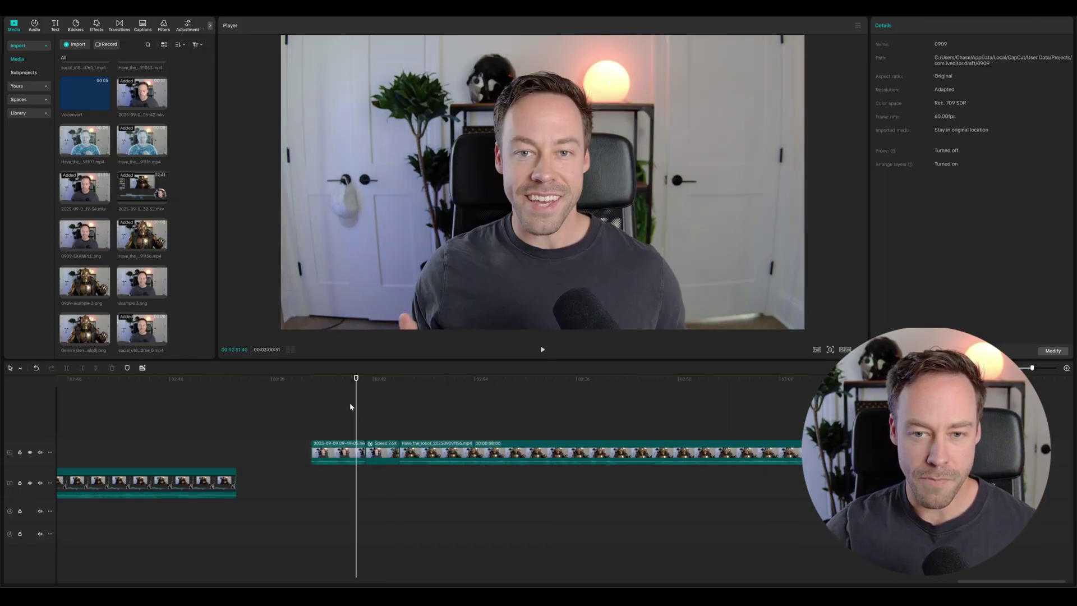
left_click(351, 395)
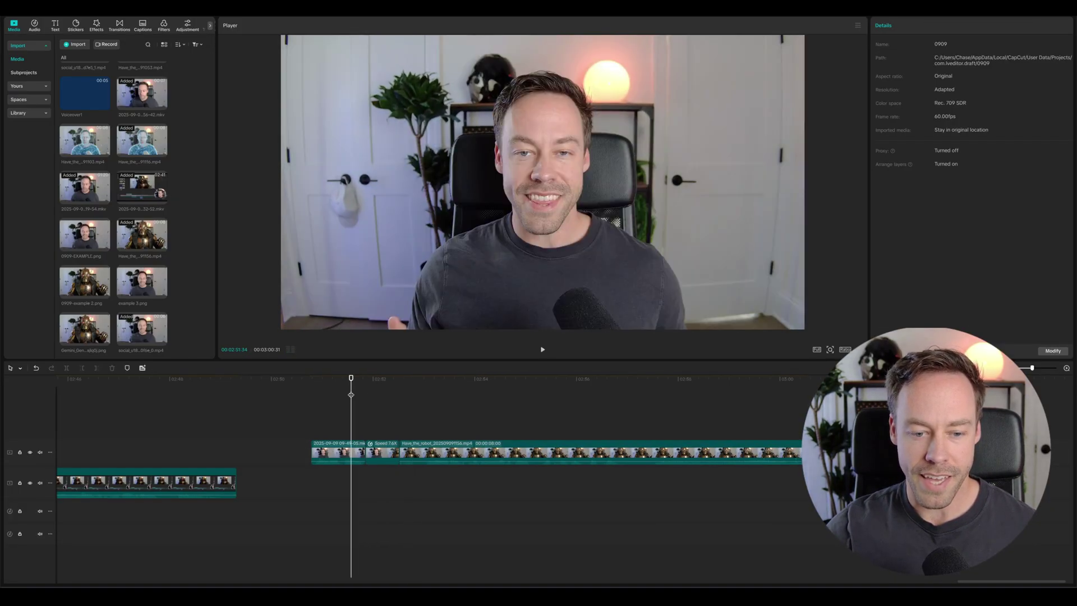
key("space")
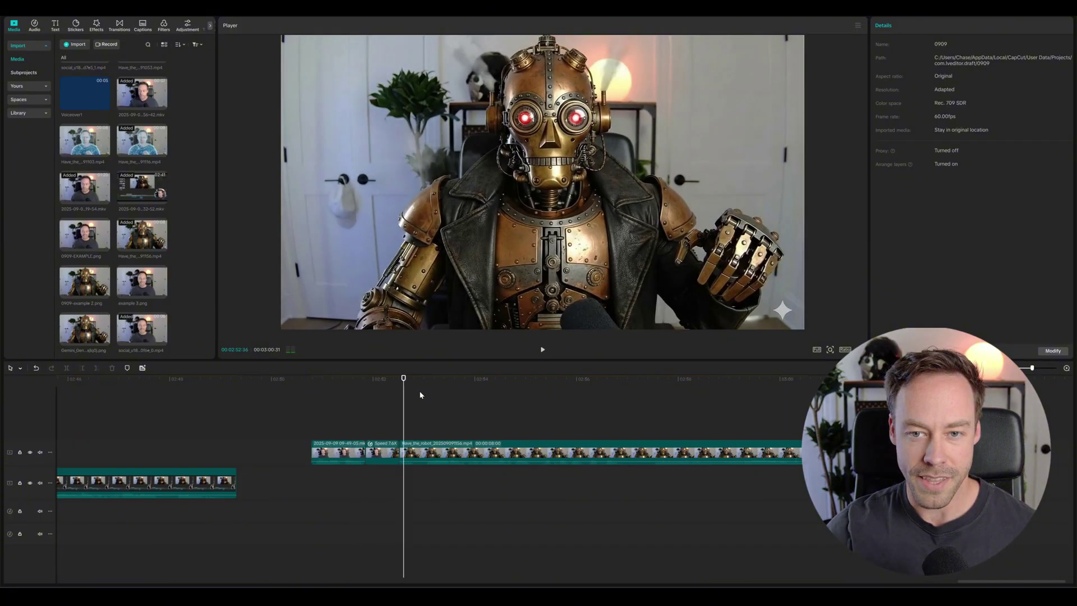
left_click(346, 403)
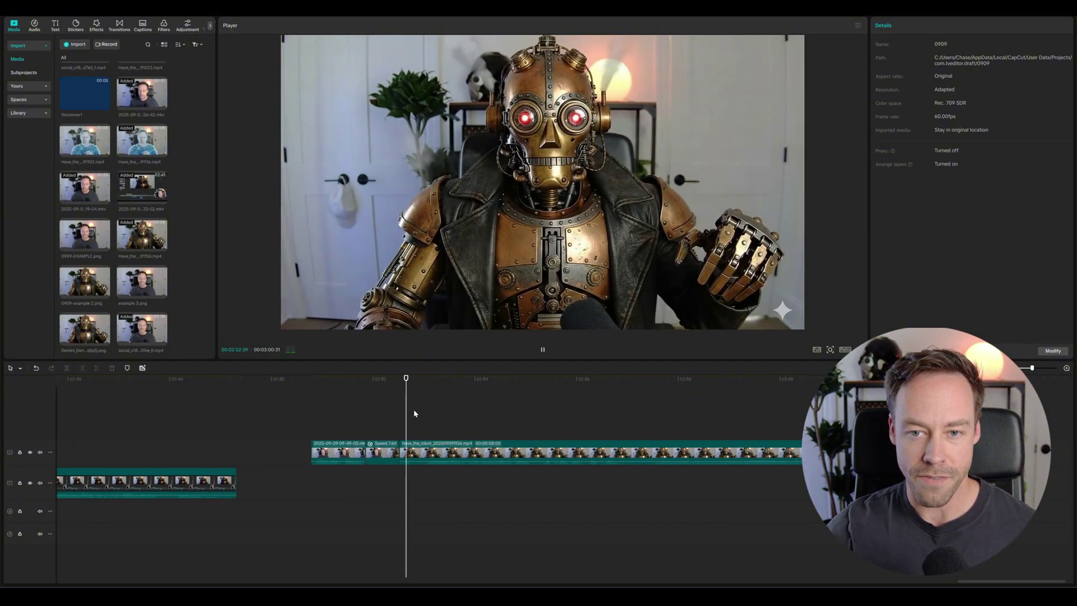
left_click(324, 402)
key("space")
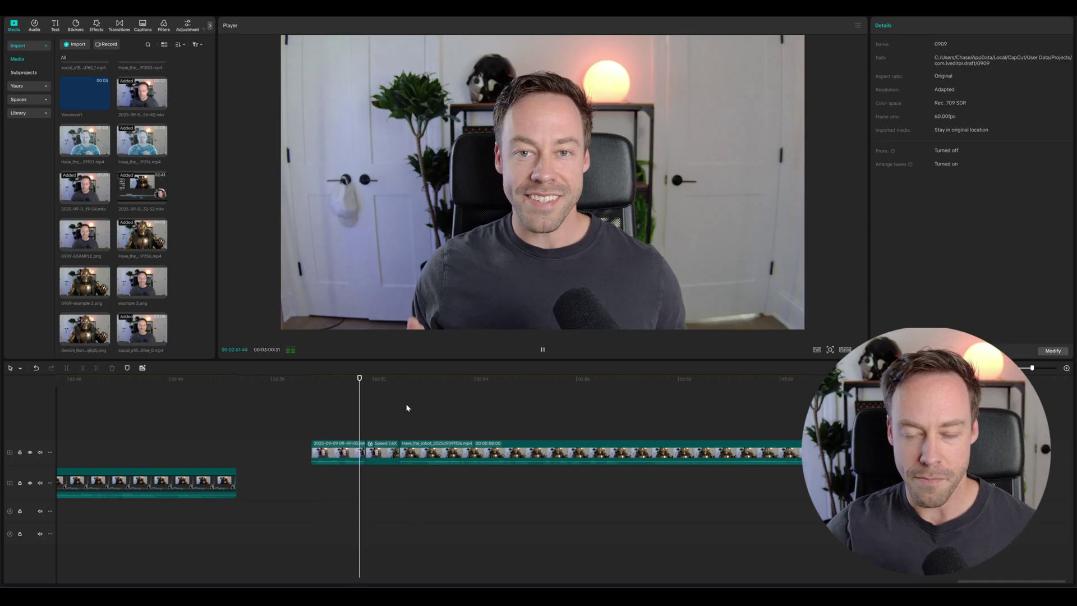
key("space")
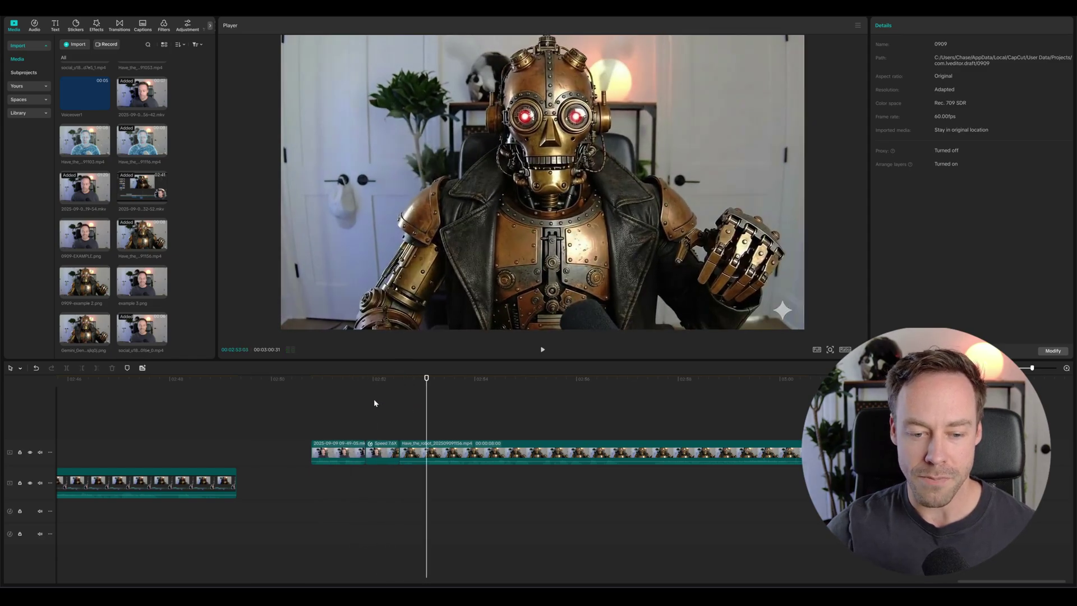
left_click(372, 404)
left_click(367, 403)
key("space")
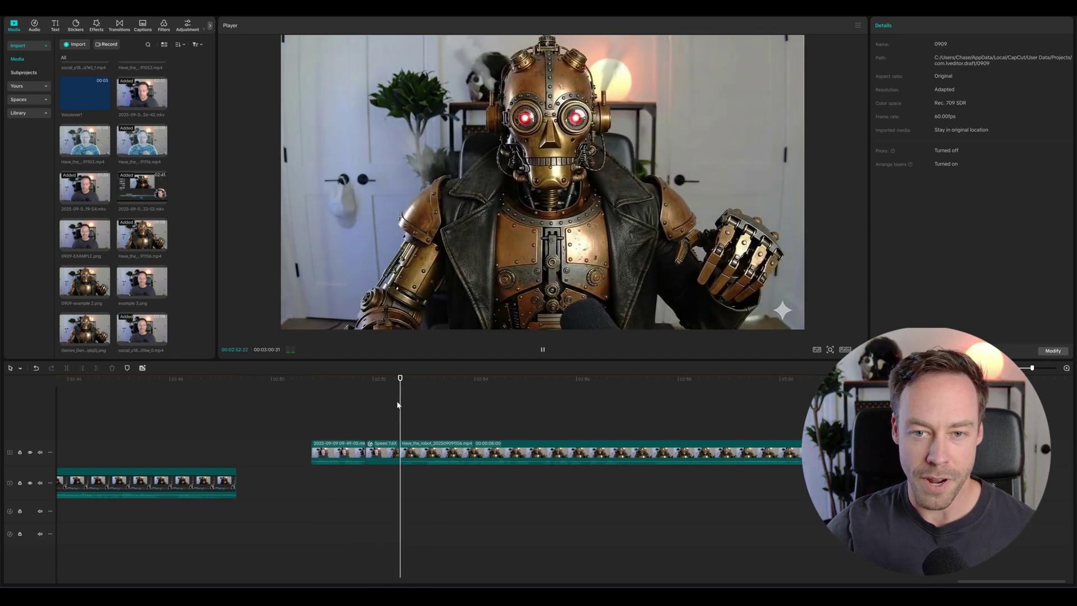
key("space")
left_click(358, 437)
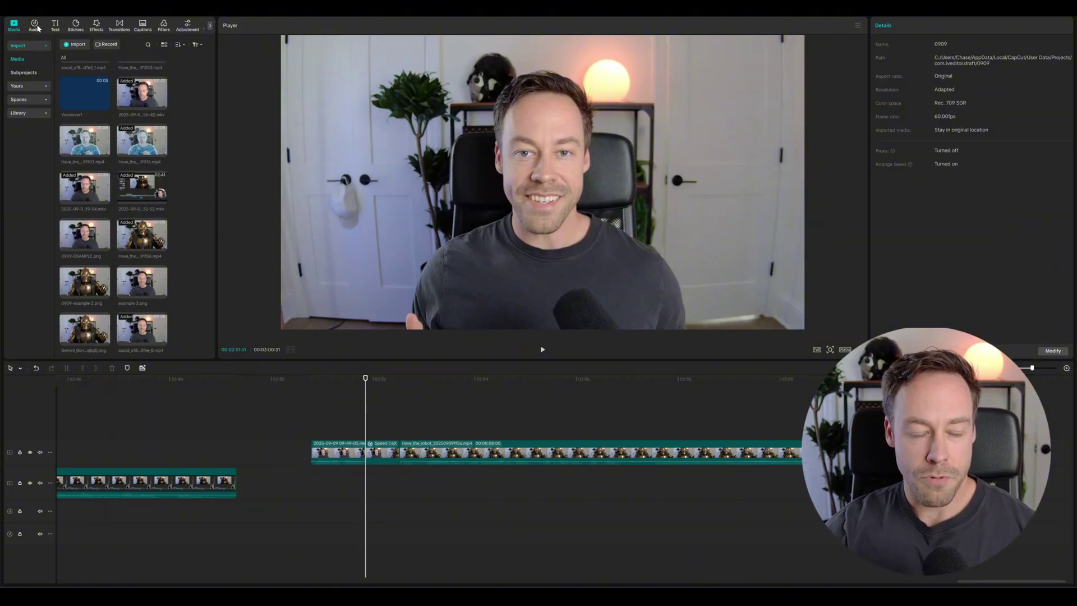
- Search the audio library for 'steam' and drop the first result at the transition start
left_click(36, 28)
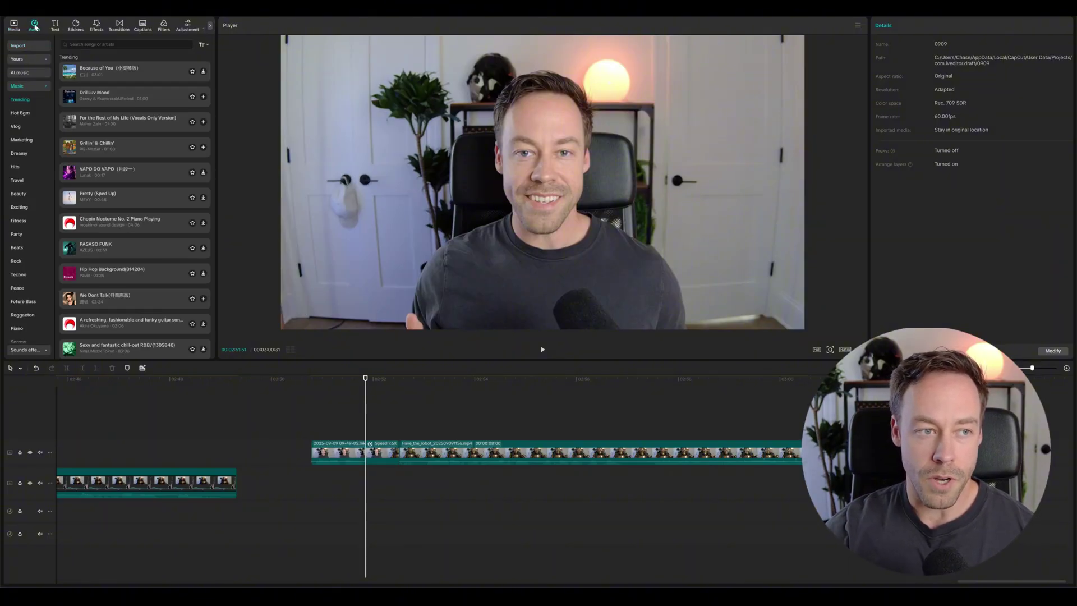
left_click(84, 44)
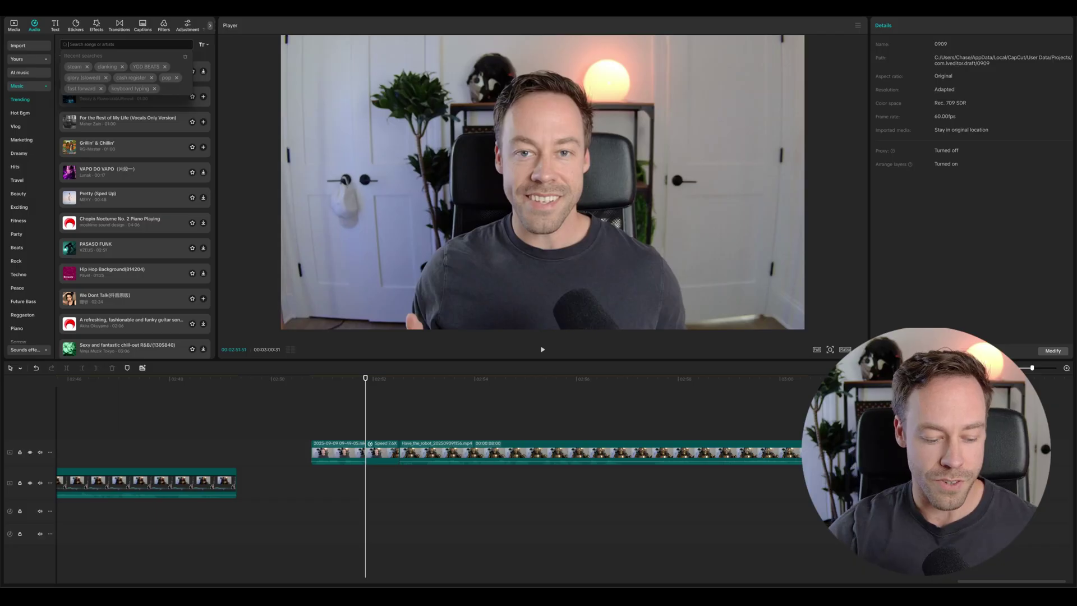
type("steam")
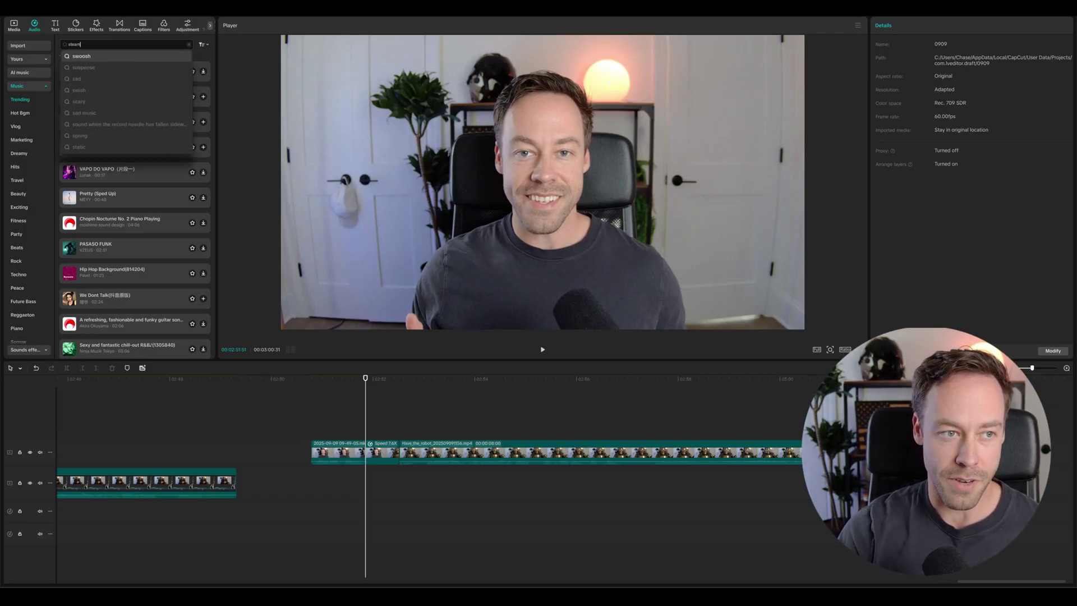
key("Return")
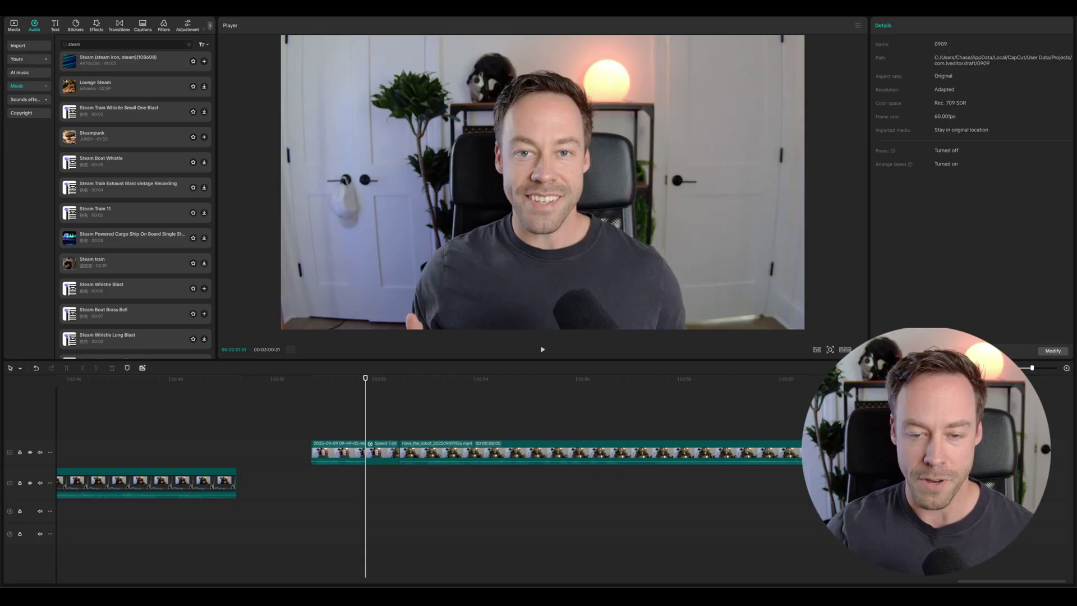
left_click(102, 66)
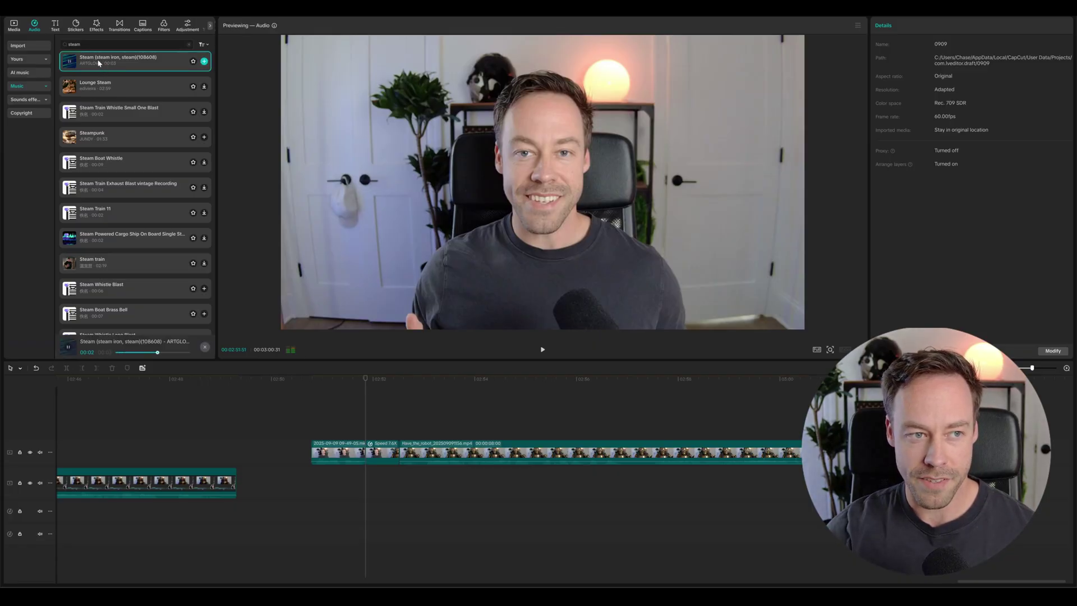
left_click_drag(98, 64, 364, 479)
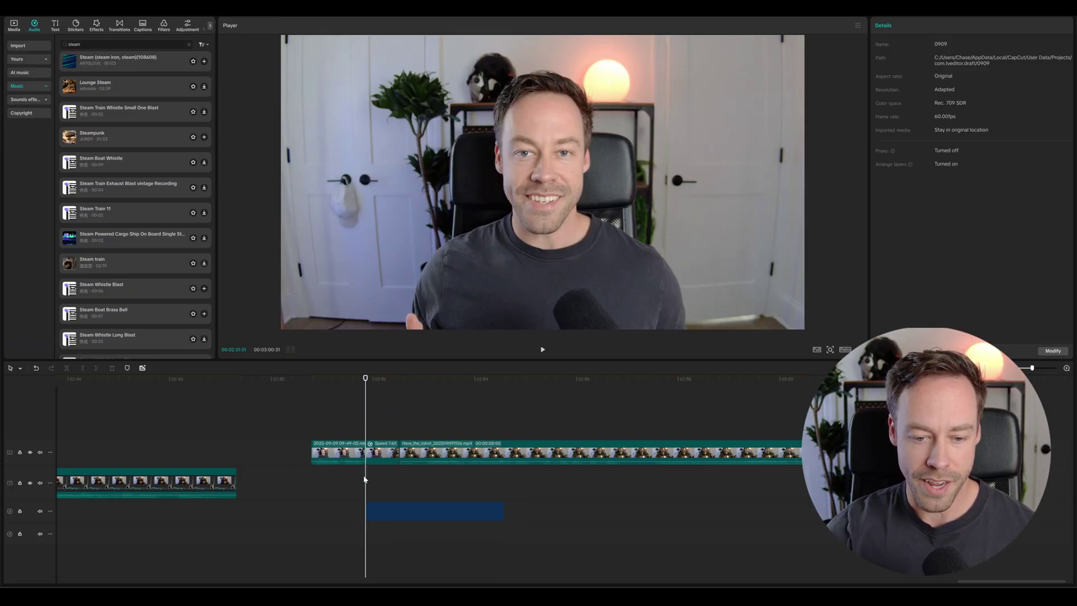
mouse_move(362, 426)
left_mouse_down()
mouse_move(402, 428)
mouse_move(366, 433)
left_mouse_up()
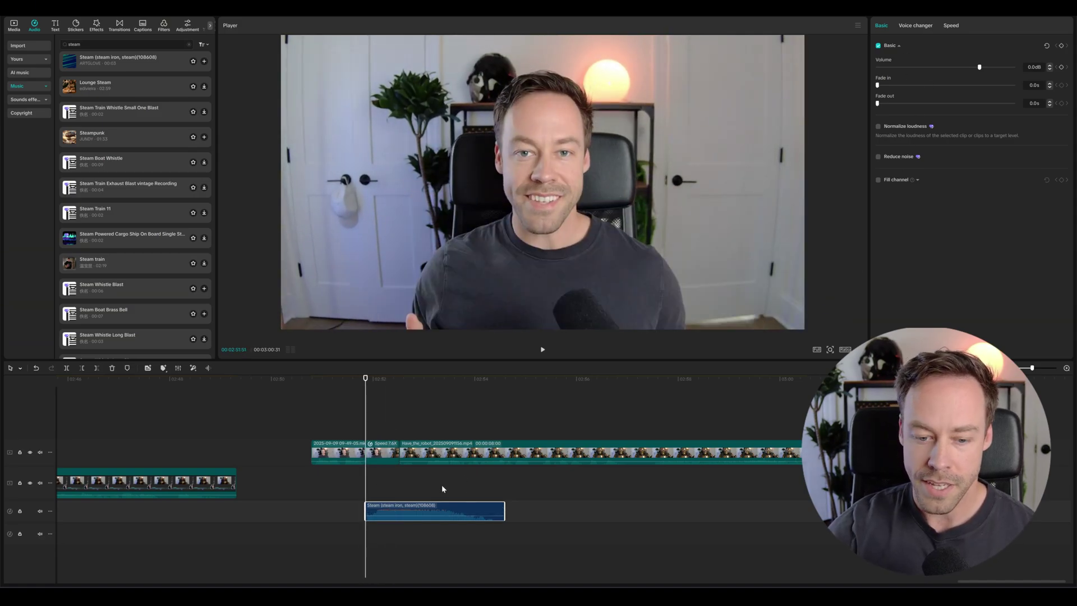
- Speed the Steam sound up about 6x and play back from the clip junction
left_click(951, 27)
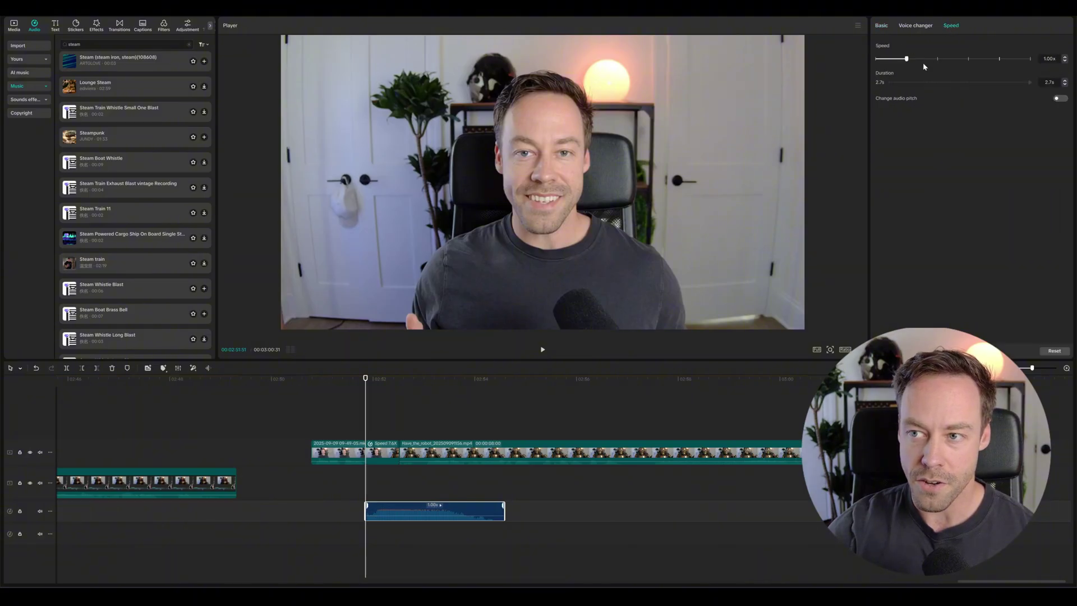
left_click(974, 59)
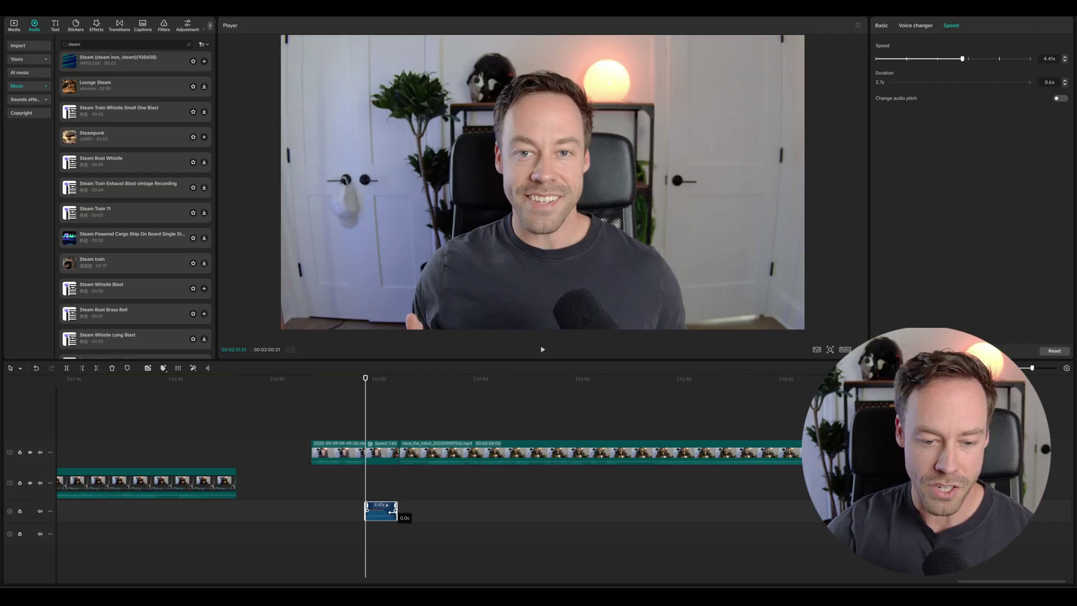
left_click(400, 410)
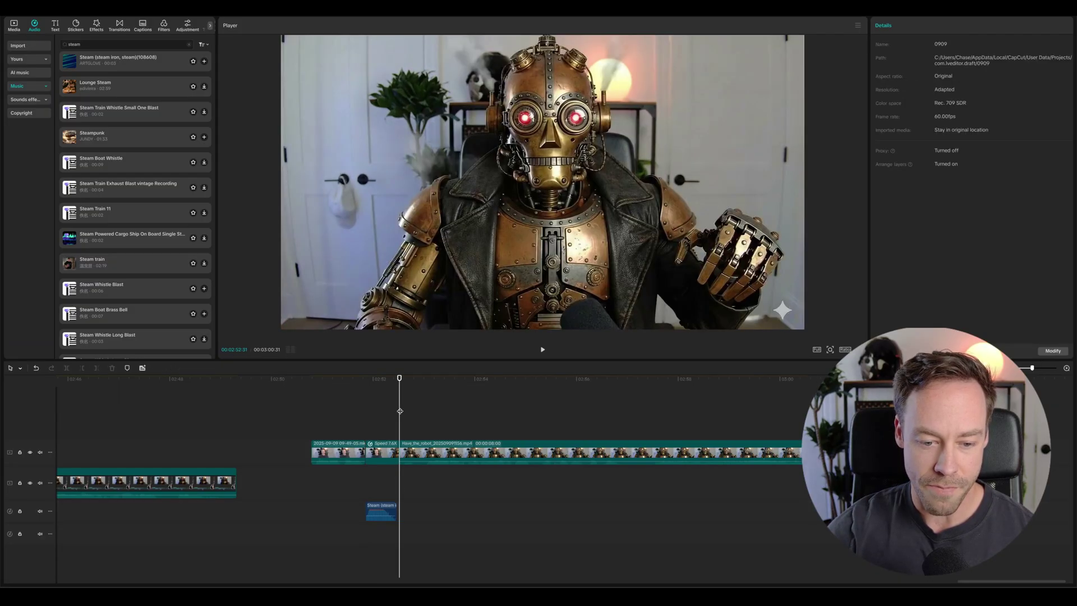
key("Left")
key("Left")
key("Left")
key("Left")
key("Left")
key("Left")
key("Left")
key("Left")
key("Left")
key("Left")
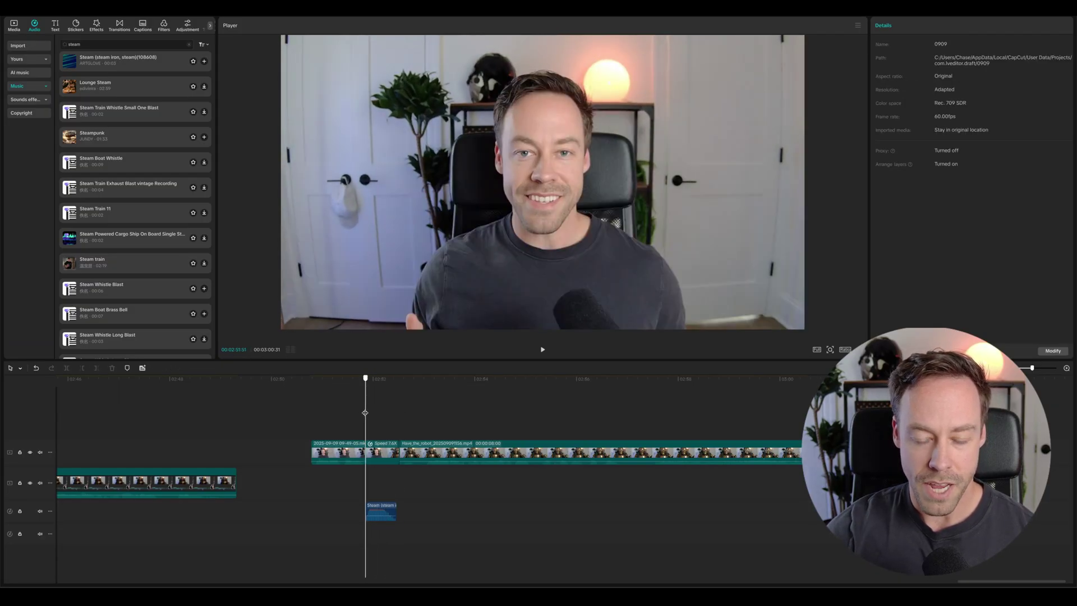
key("space")
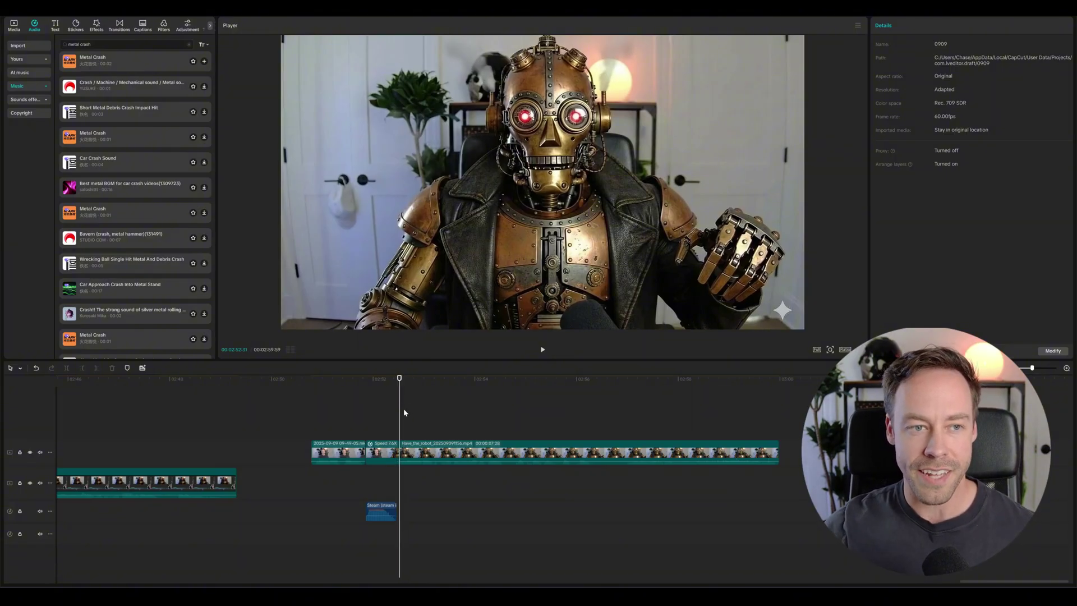
- Place the Metal Crash sound on the track beneath the Steam sound and select it
left_click_drag(99, 66, 365, 537)
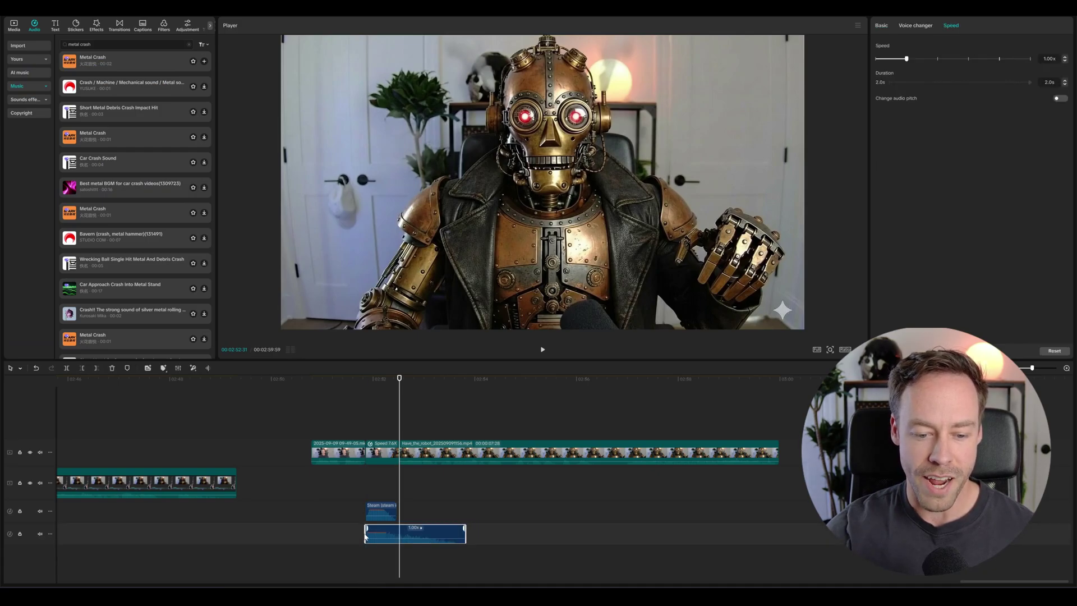
left_click(466, 535)
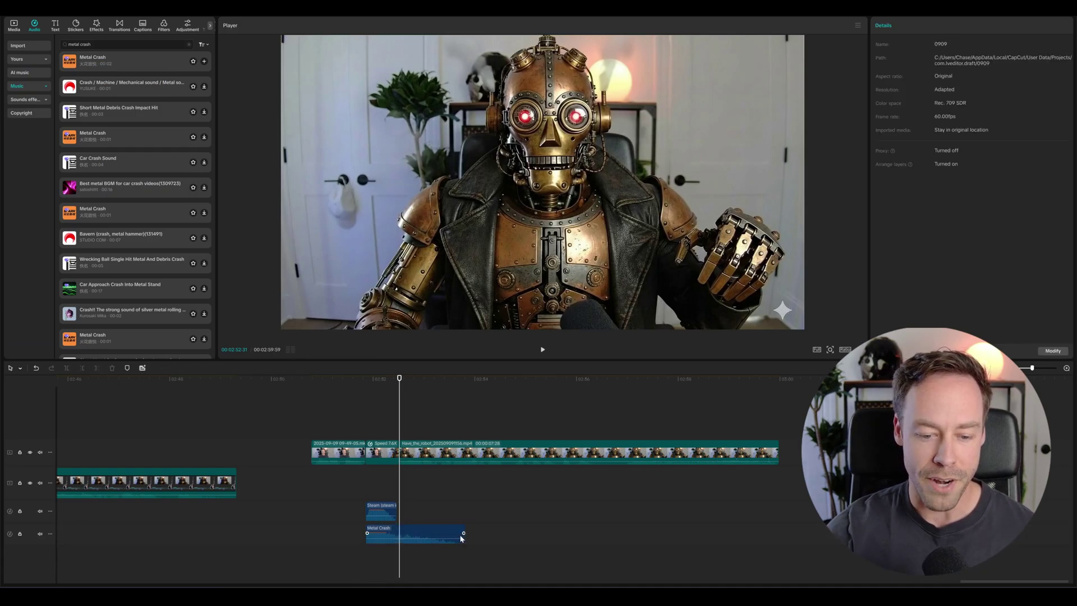
left_click(438, 535)
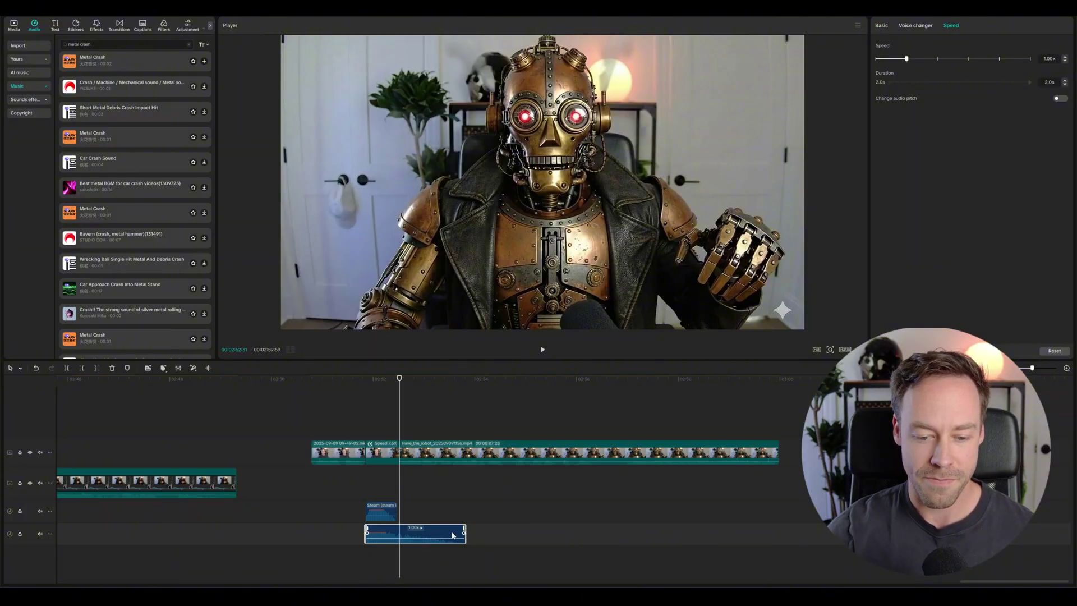
- Preview the robot transition full screen and scrub through the finished timeline
left_click(817, 349)
key("space")
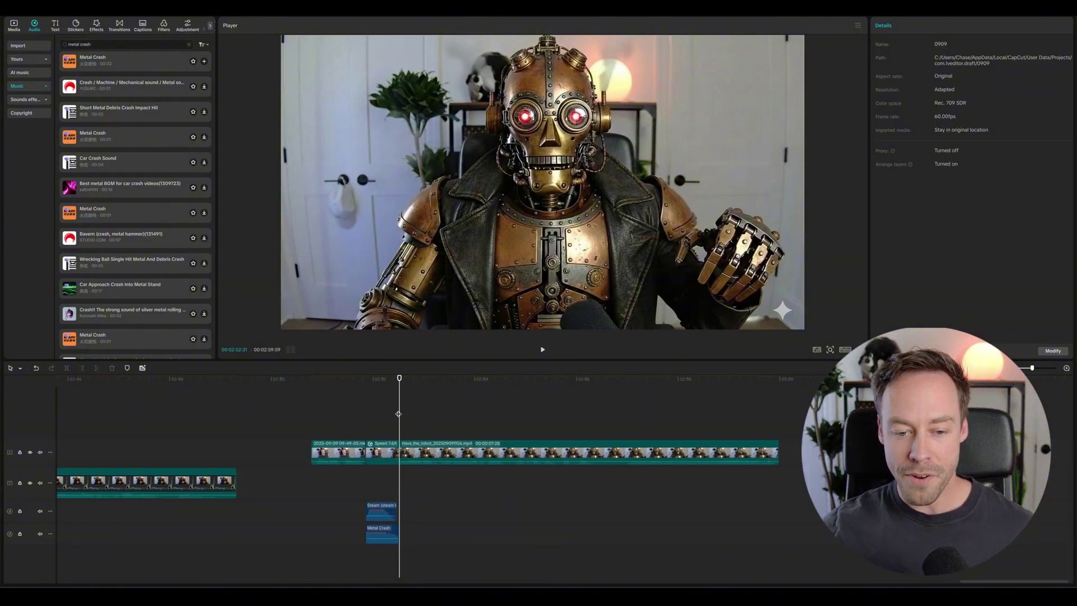
mouse_move(398, 414)
left_mouse_down()
mouse_move(363, 413)
mouse_move(410, 412)
left_mouse_up()
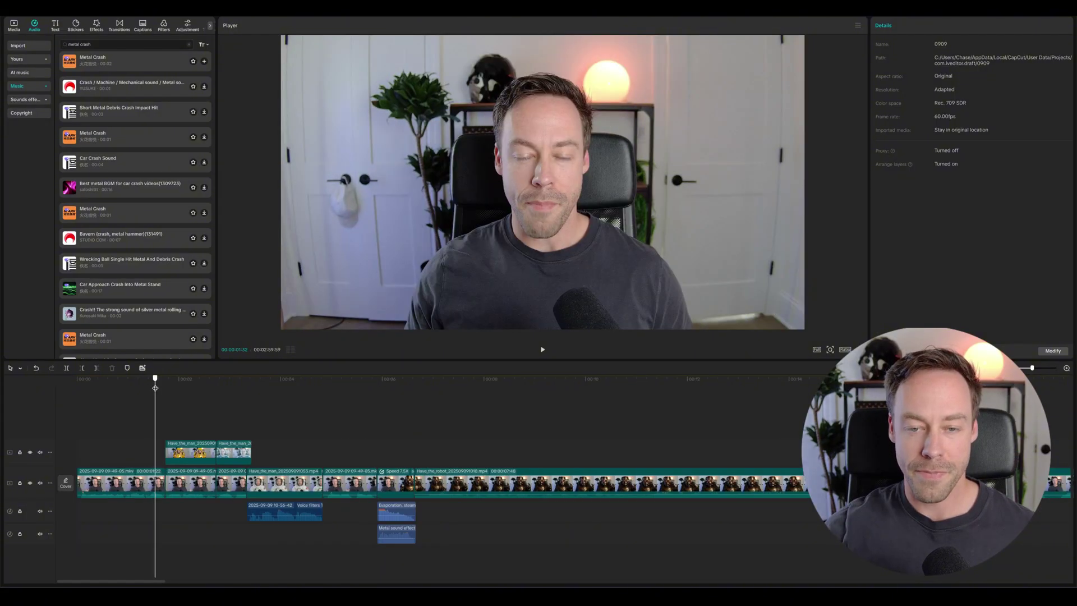
left_click_drag(153, 391, 265, 402)
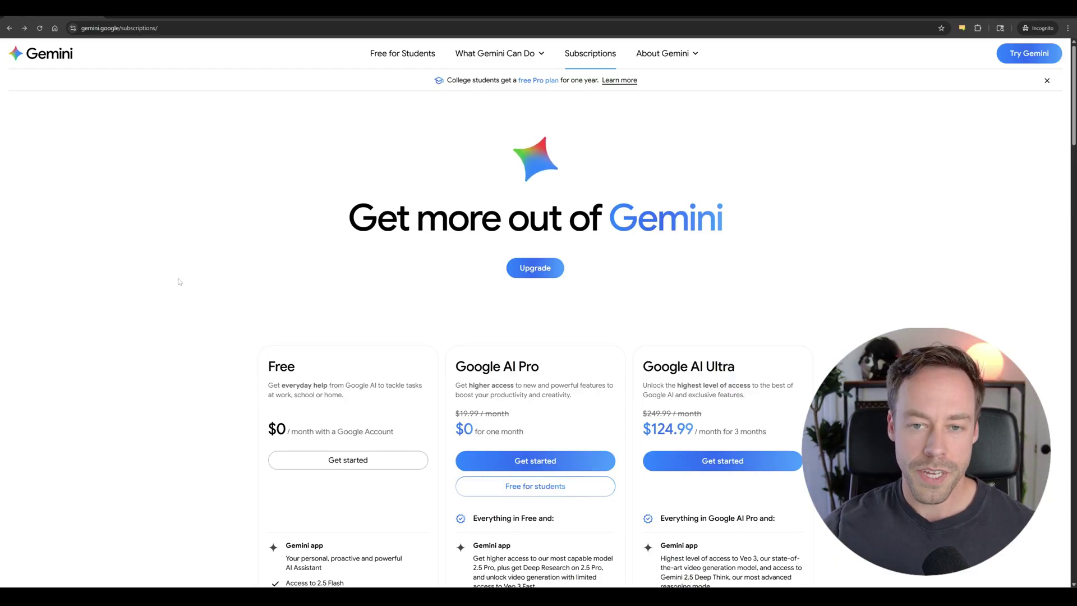
- Scroll to the Google AI Pro plan, start its sign-up and paste the account e-mail
scroll(179, 281, "down", 1)
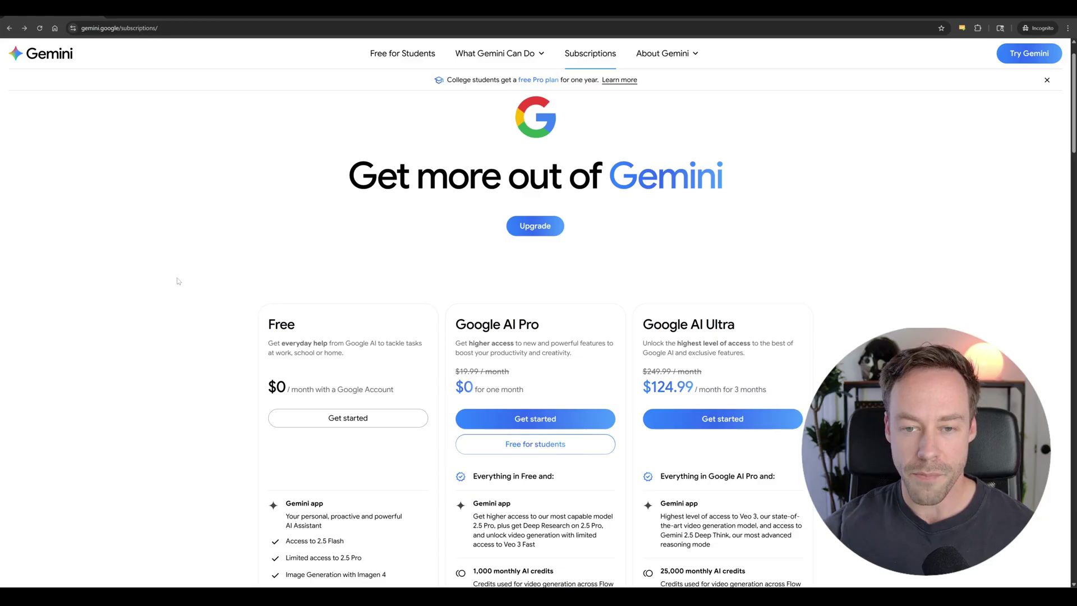
scroll(178, 280, "down", 1)
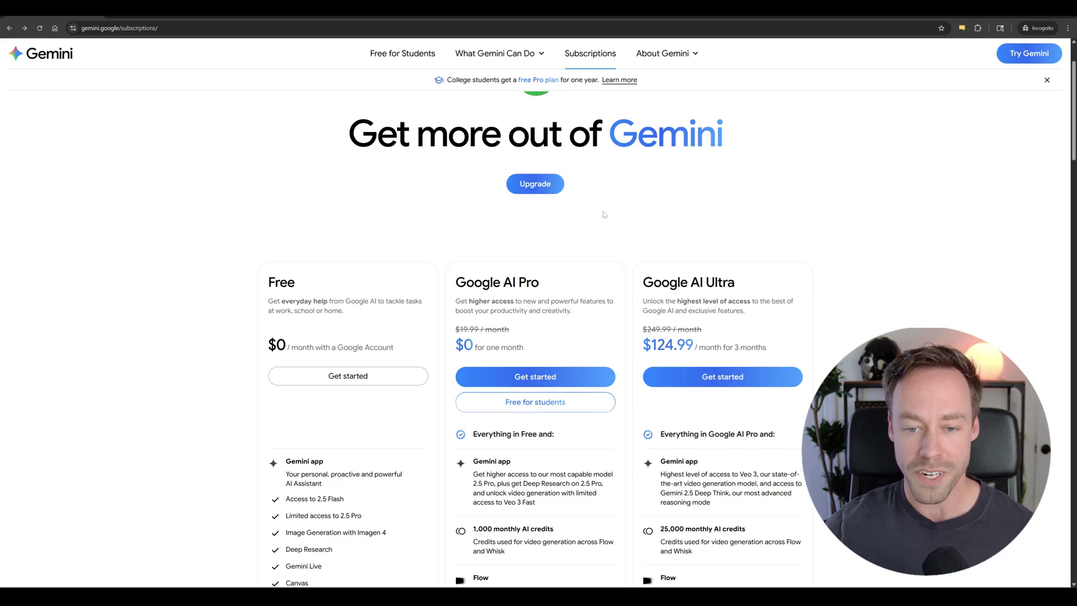
scroll(604, 214, "down", 1)
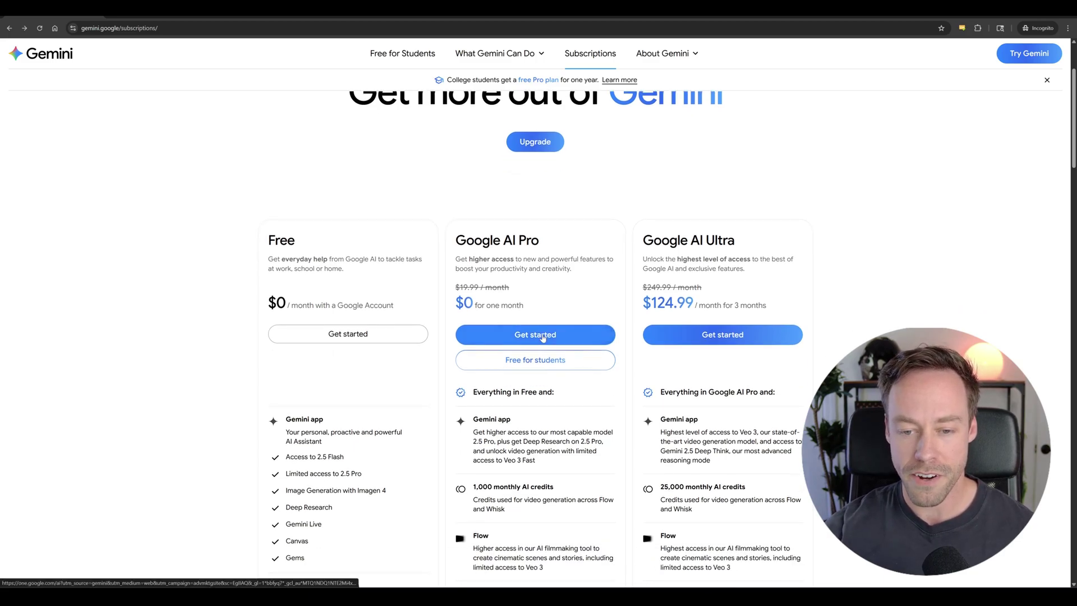
left_click(542, 335)
key("ctrl+v")
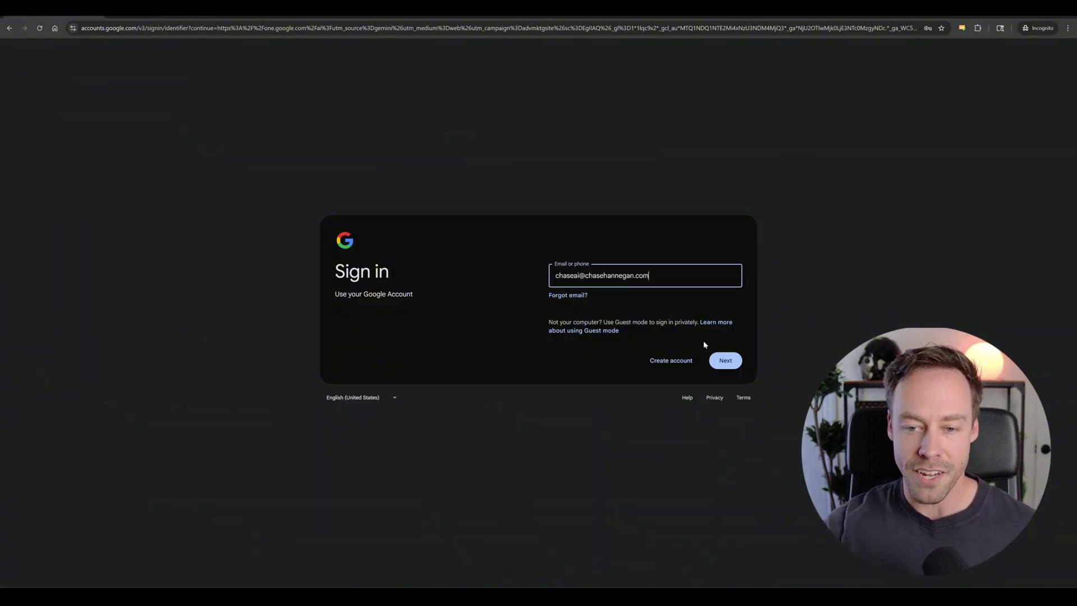
- Continue past the e-mail step and purchase the Google AI Pro plan
left_click(725, 359)
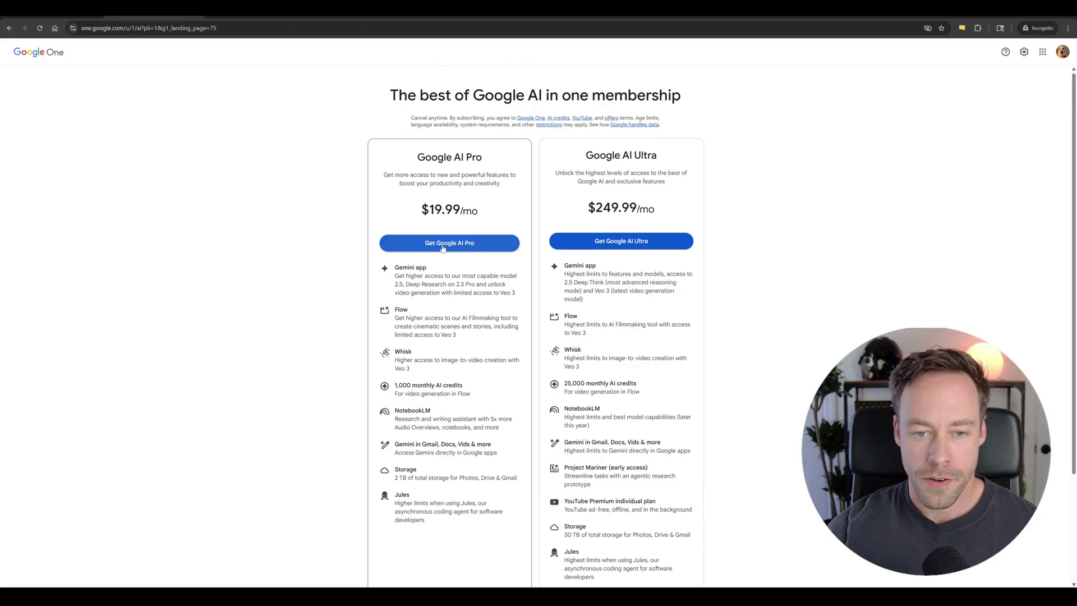
left_click(442, 243)
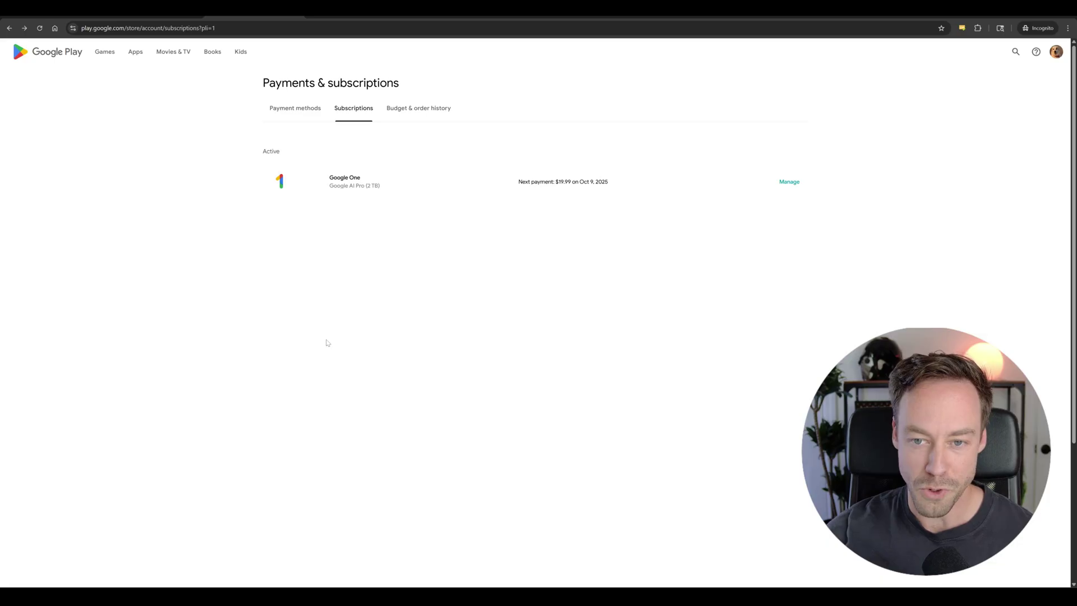
- Cancel the Google One subscription from its Manage page and dismiss the confirmation
left_click(788, 183)
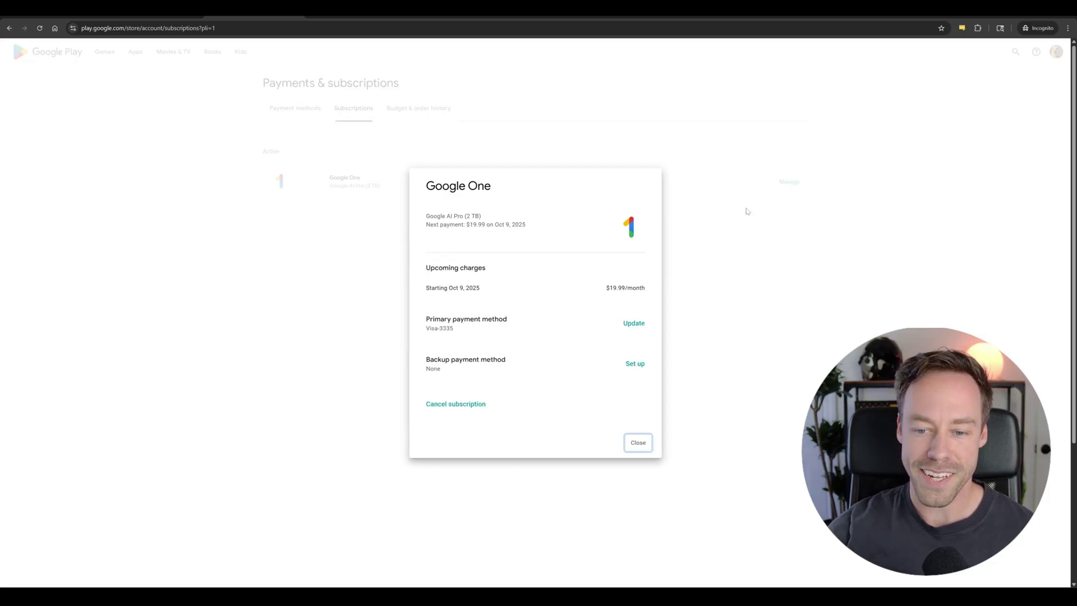
left_click(455, 404)
left_click(588, 366)
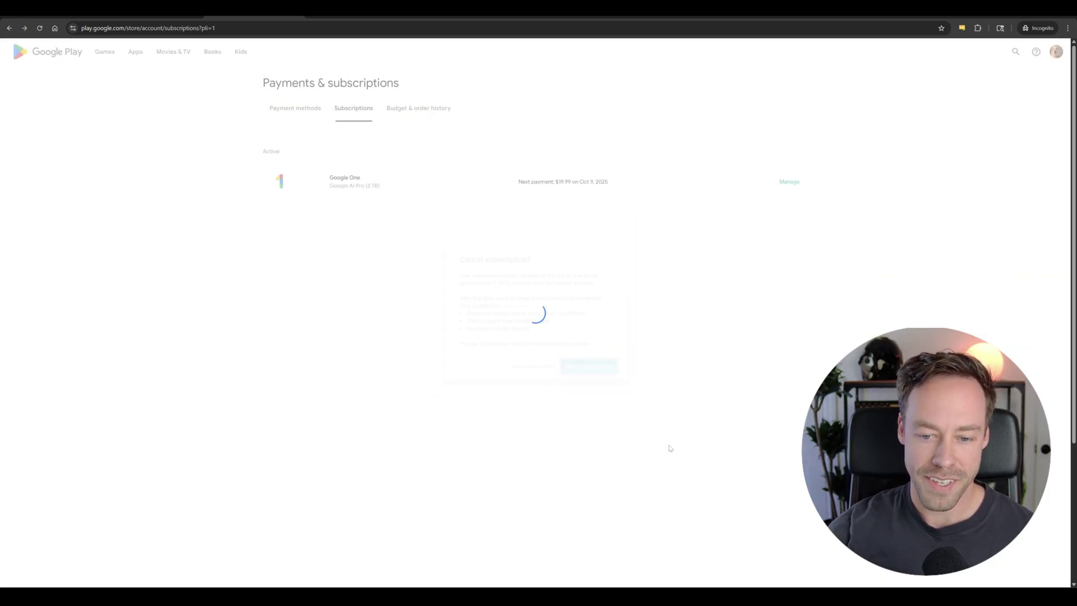
left_click(604, 337)
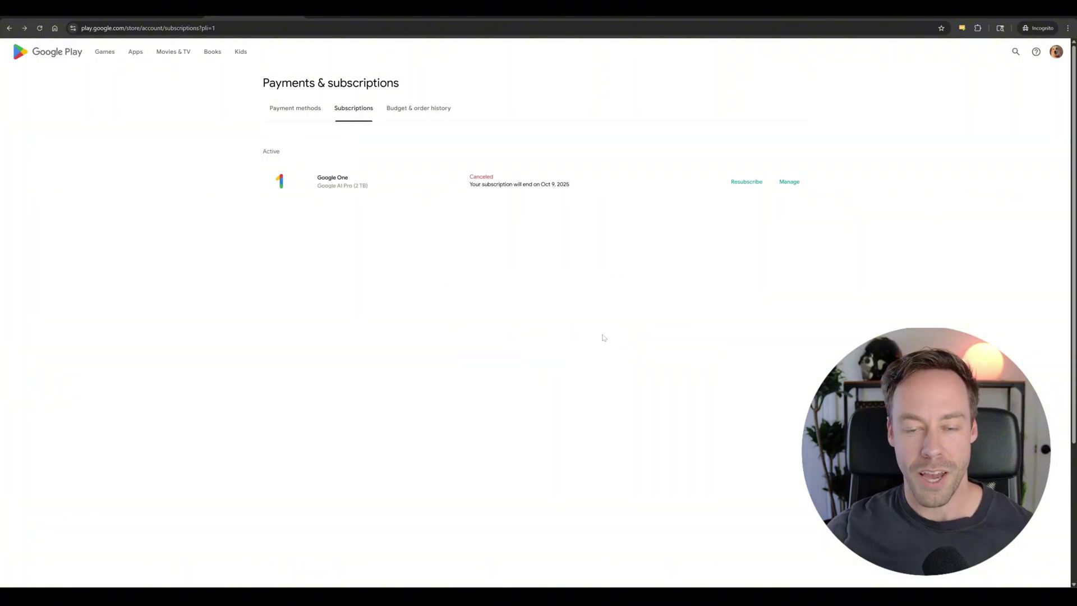